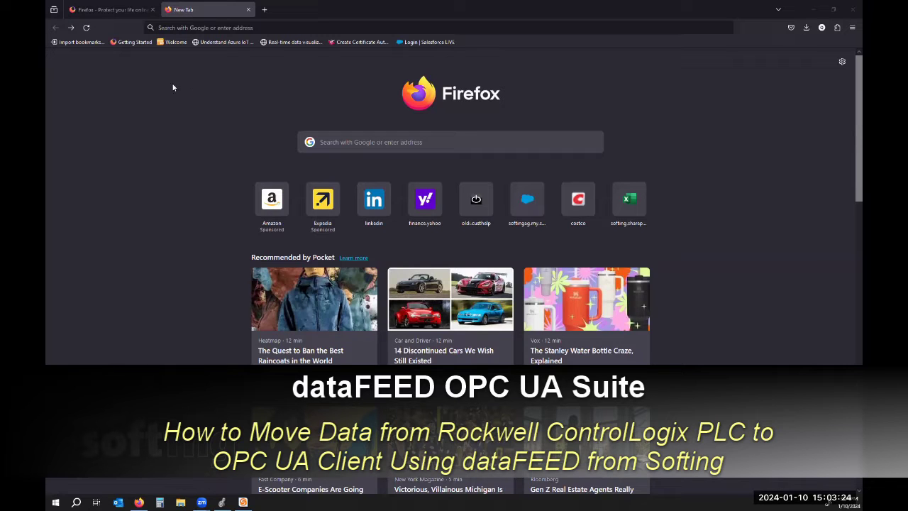
Search Google for 'Softing datafeed' from the Firefox address bar
click(205, 27)
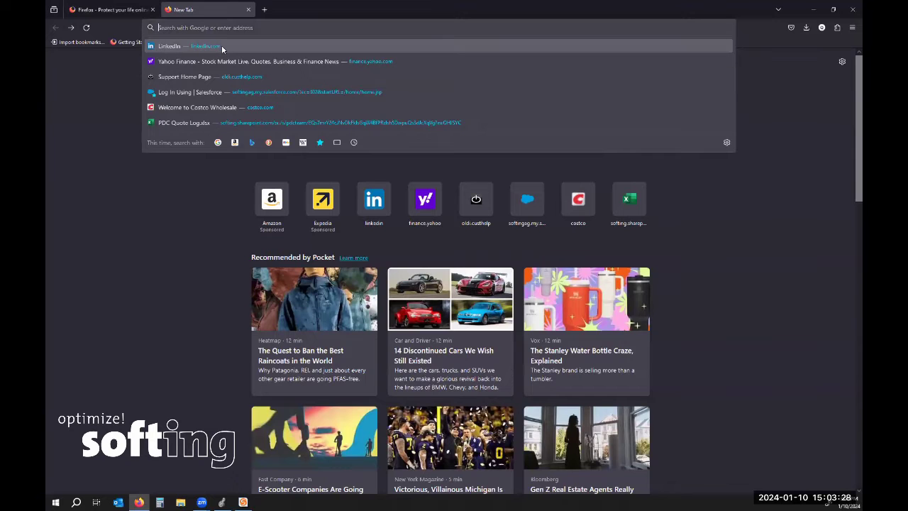
text(Softing da)
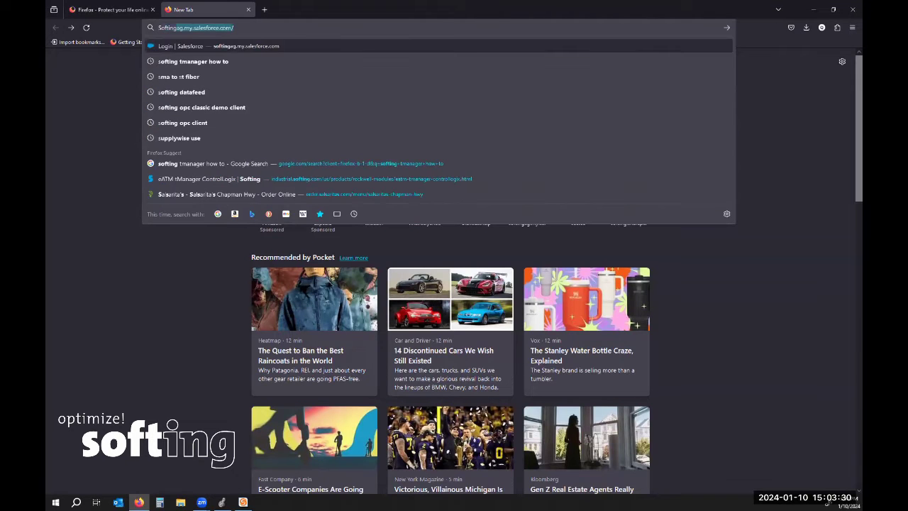
text(tafeed)
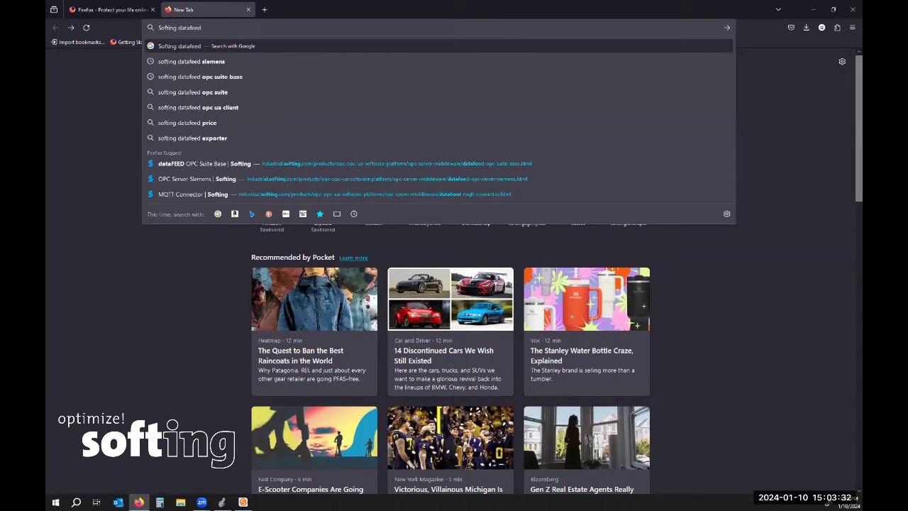
key(Return)
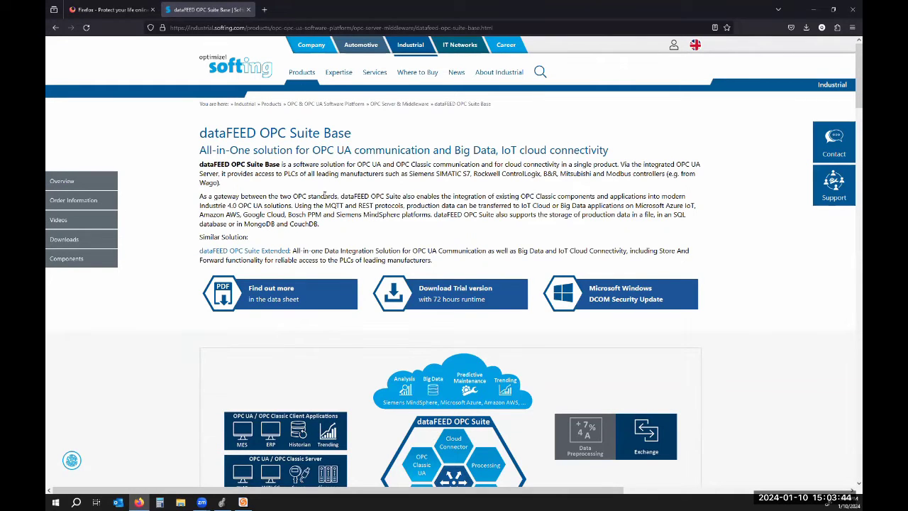
Scroll to Downloads on the dataFEED OPC Suite Base page and request the Version 5.30 download
scroll(324, 198, down, 8)
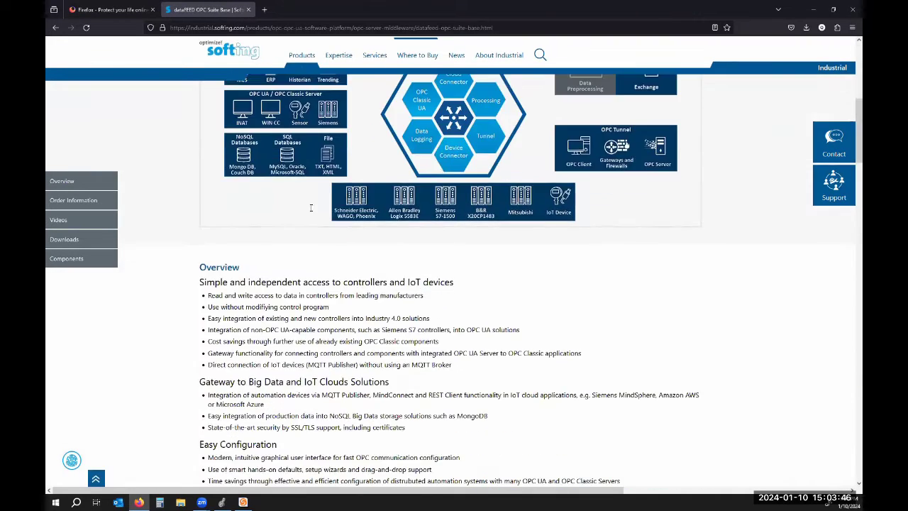
scroll(310, 209, down, 8)
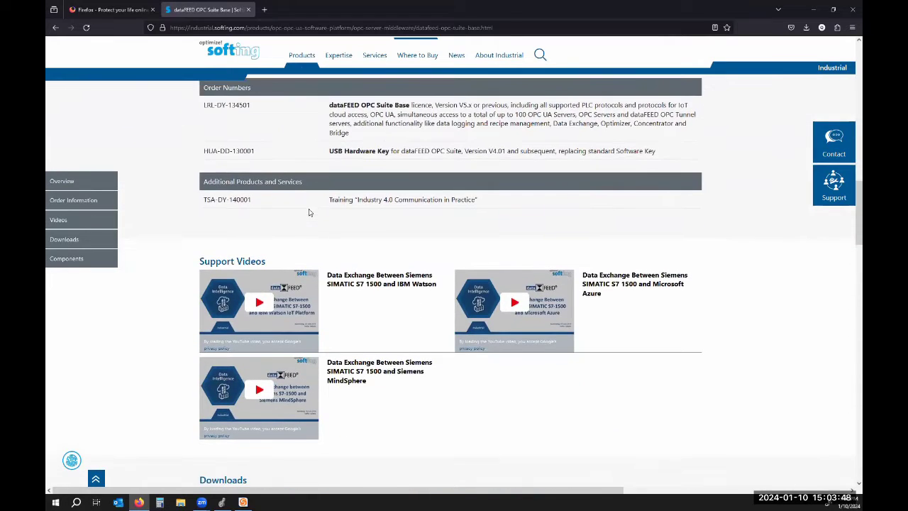
scroll(309, 214, down, 1)
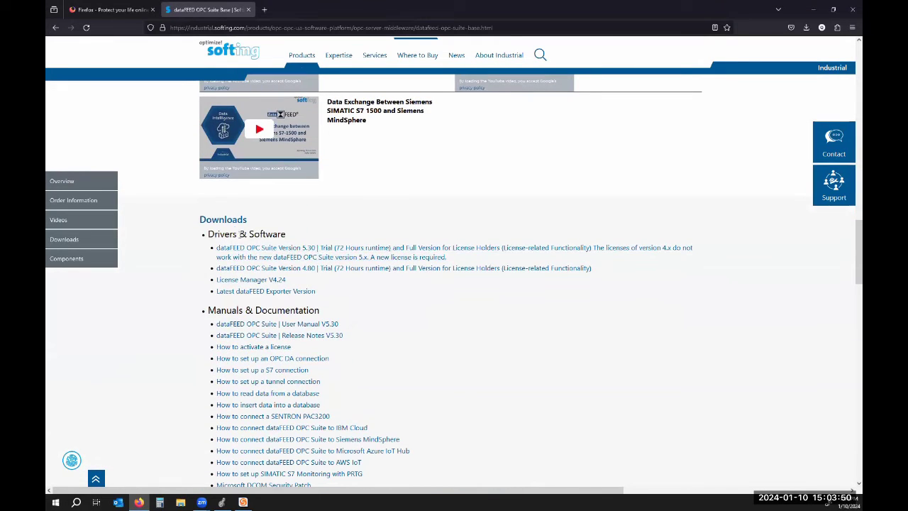
click(296, 253)
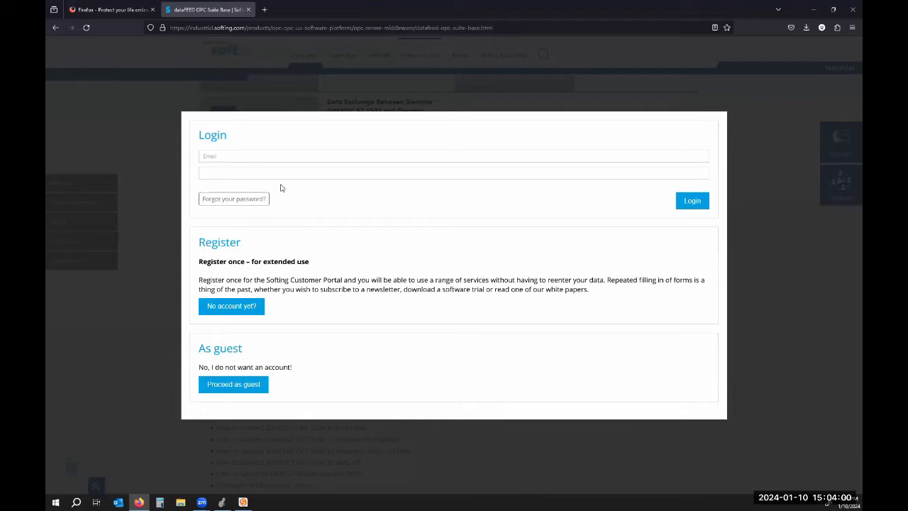
Log in to the Softing customer portal with the saved account credentials
click(250, 155)
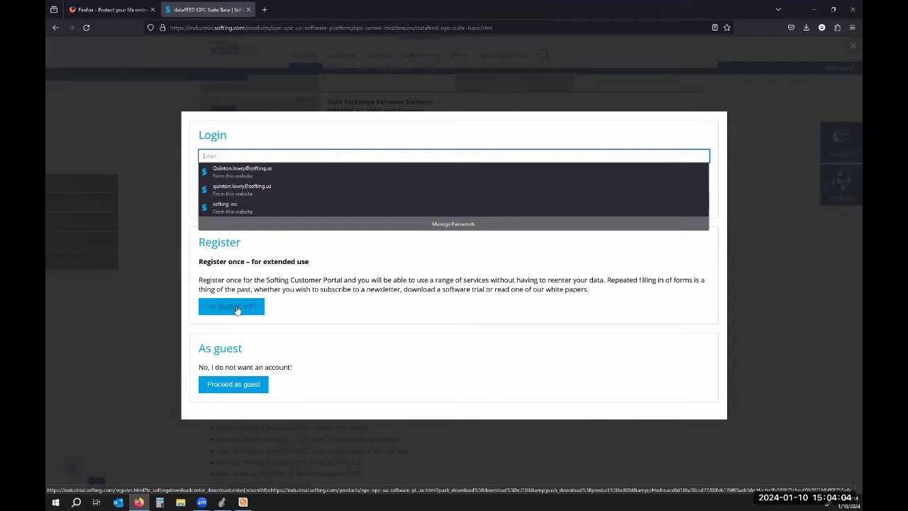
click(249, 173)
click(691, 202)
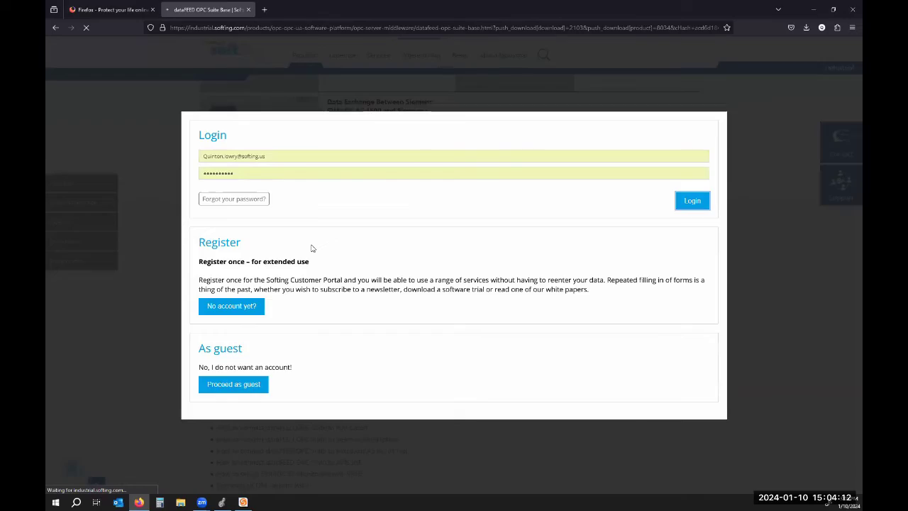
scroll(354, 168, down, 10)
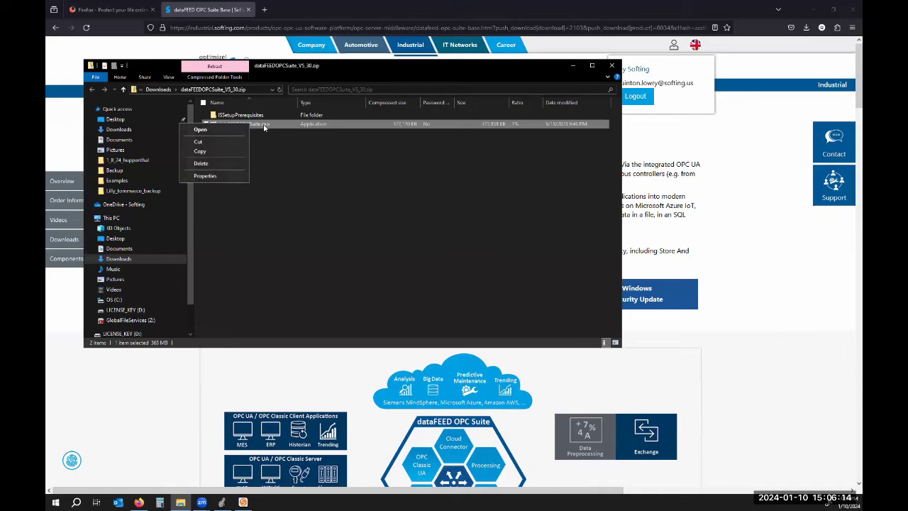
Extract dataFEEDOPCSuite_V5_30.zip into the suggested Downloads\dataFEEDOPCSuite_V5_30 folder
click(216, 130)
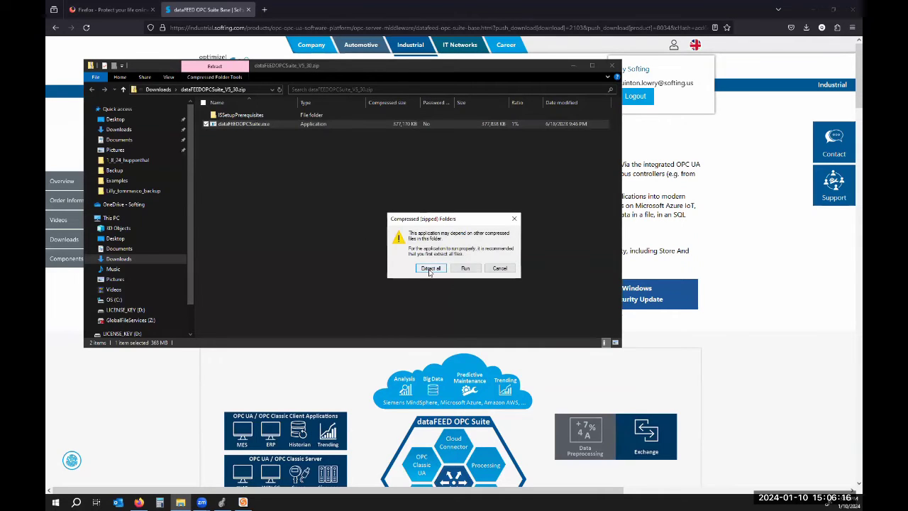
click(430, 269)
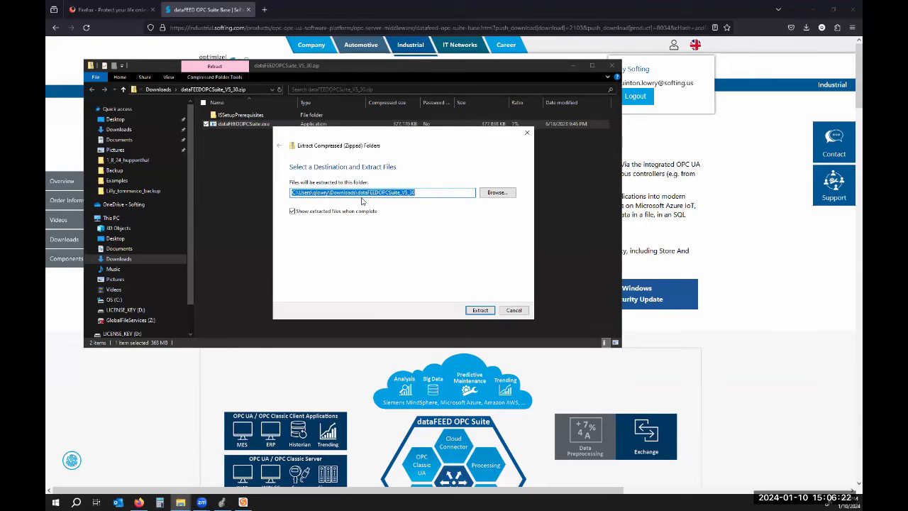
click(481, 310)
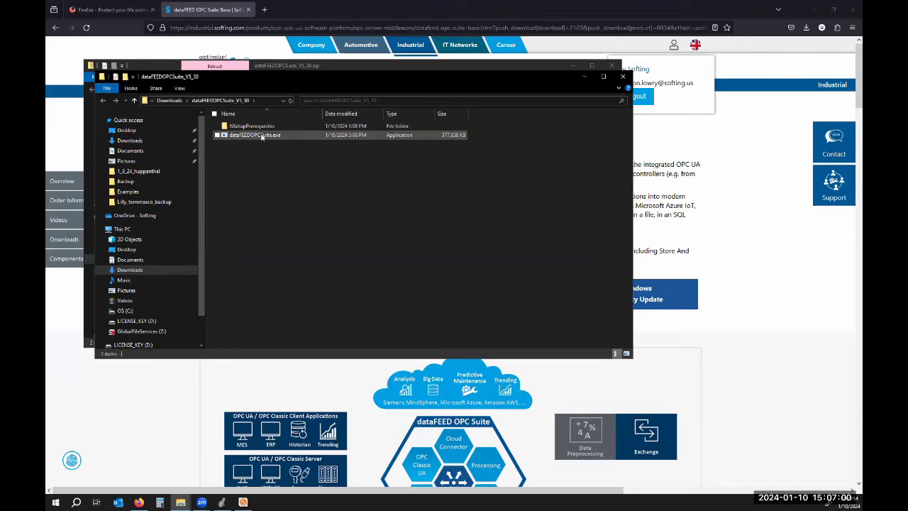
Run dataFEEDOPCSuite.exe, accept the licence, keep default features and complete the installation
double_click(261, 135)
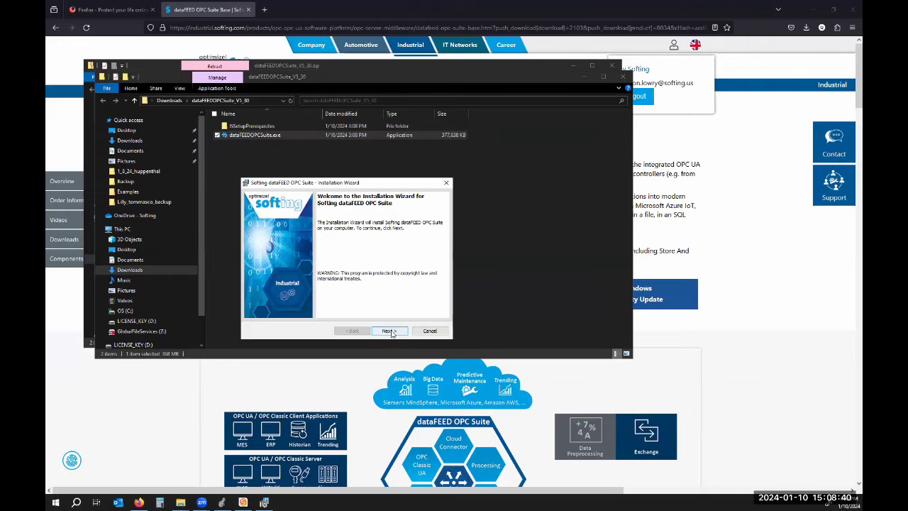
click(390, 331)
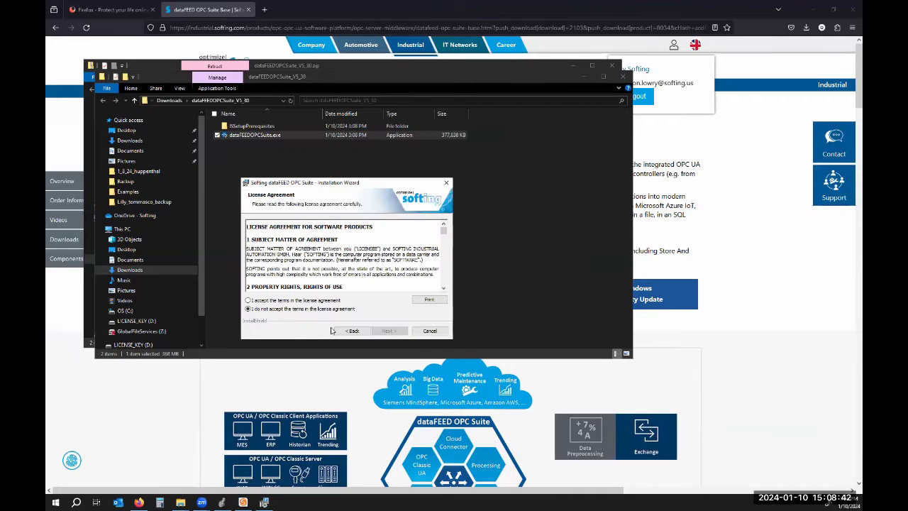
click(309, 300)
click(390, 331)
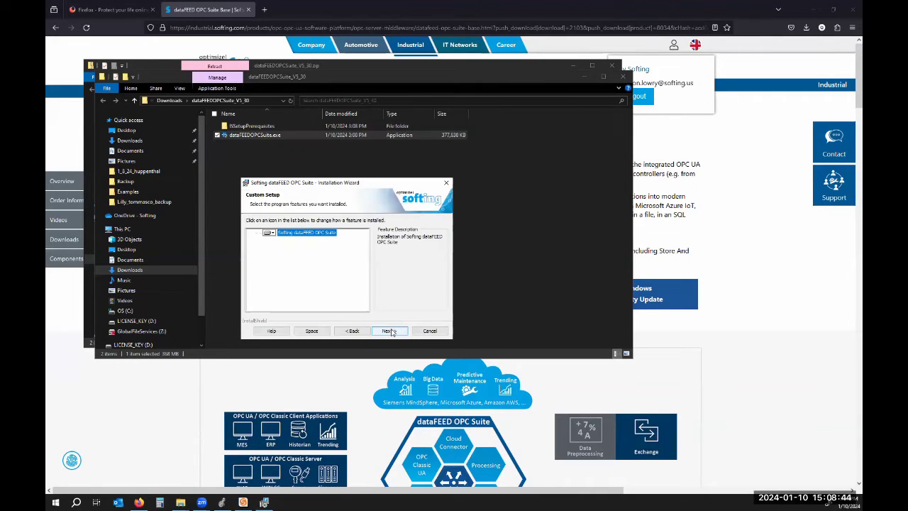
click(391, 331)
click(390, 332)
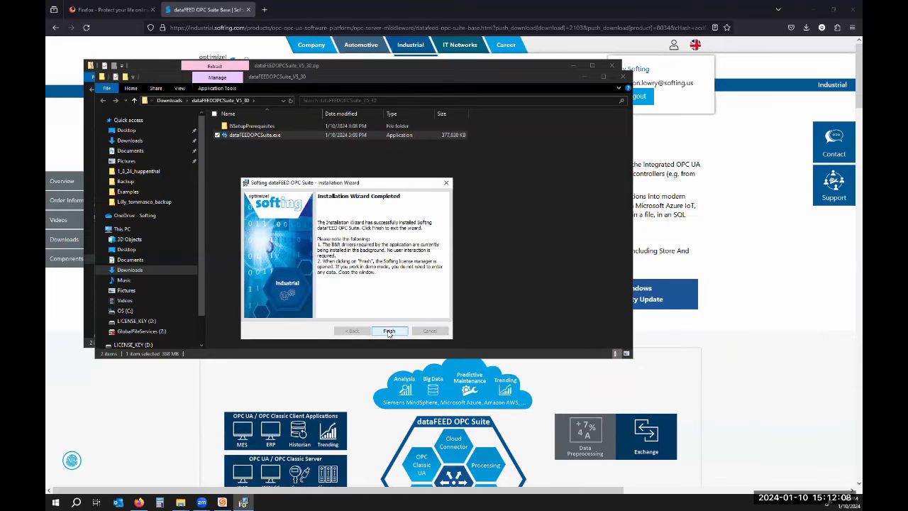
click(389, 331)
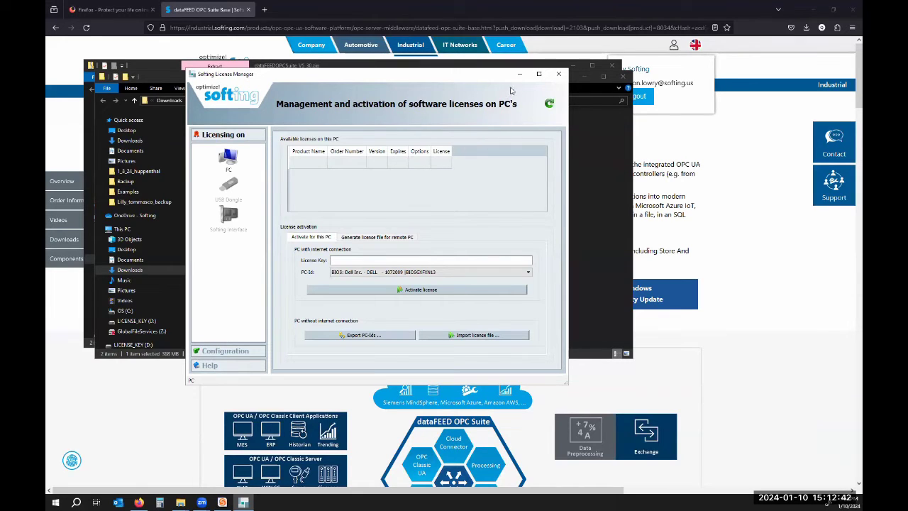
Close Softing License Manager without activating, and close the extracted-folder Explorer window
click(558, 74)
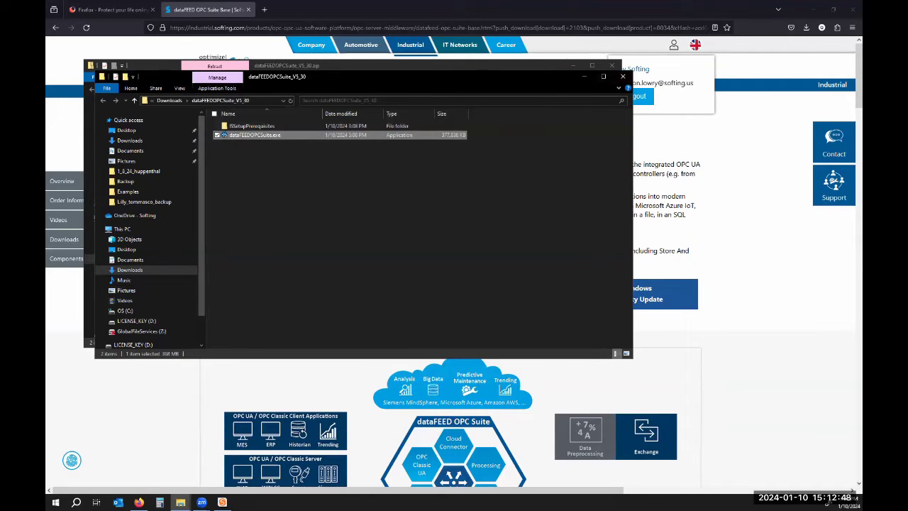
click(619, 75)
Close the zip window and Firefox, then launch dataFEED OPC Suite Configurator by searching 'data'
click(614, 69)
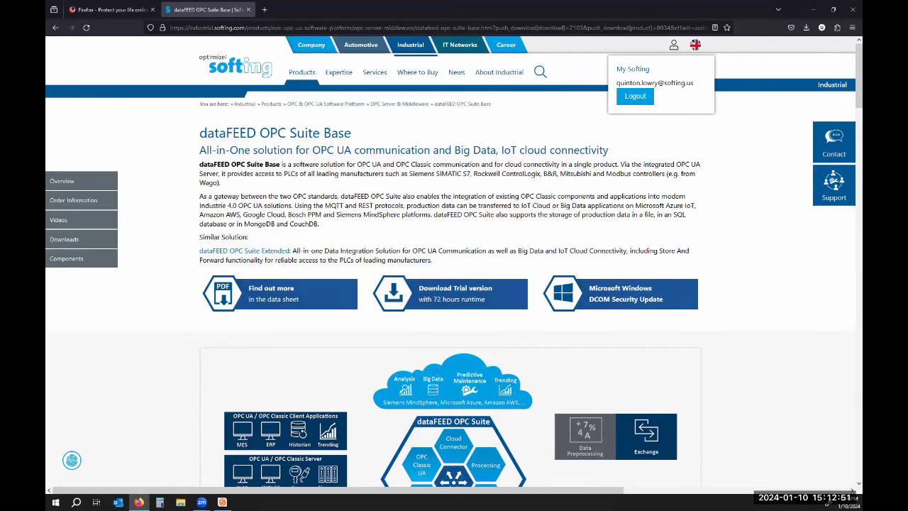
click(851, 13)
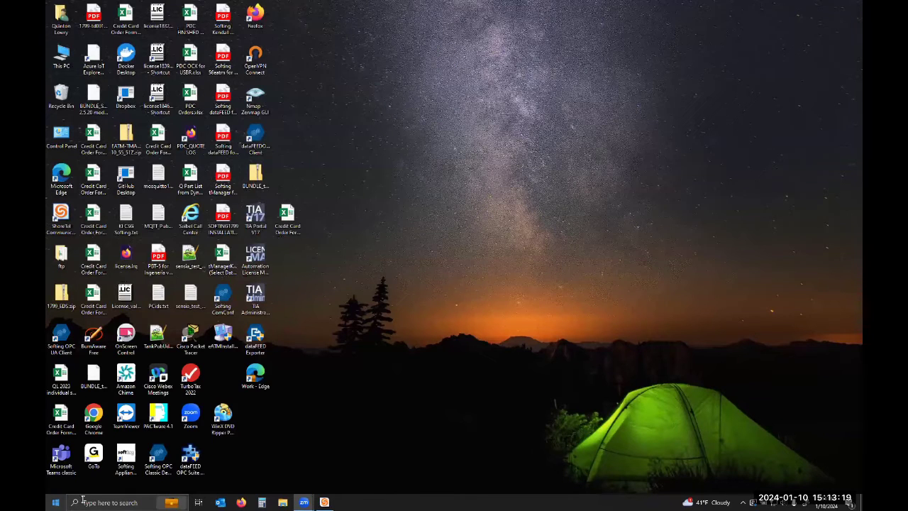
click(98, 501)
text(data)
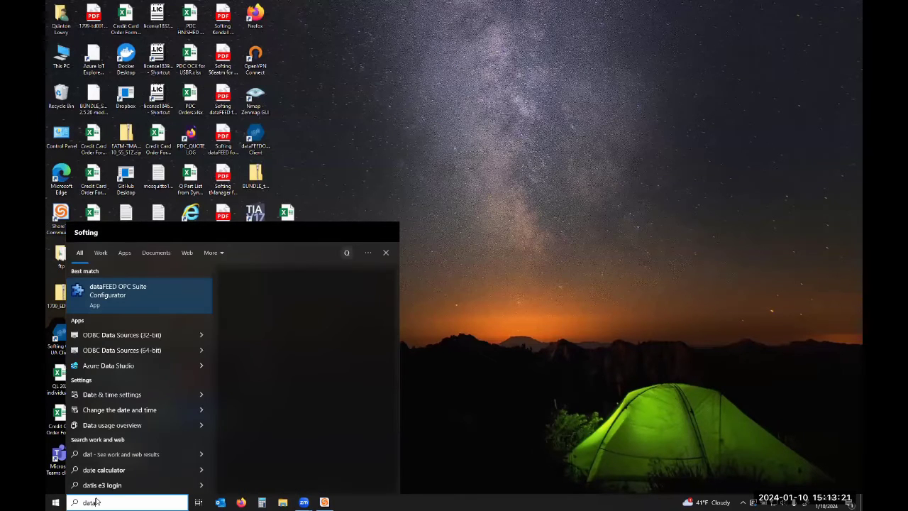
click(141, 295)
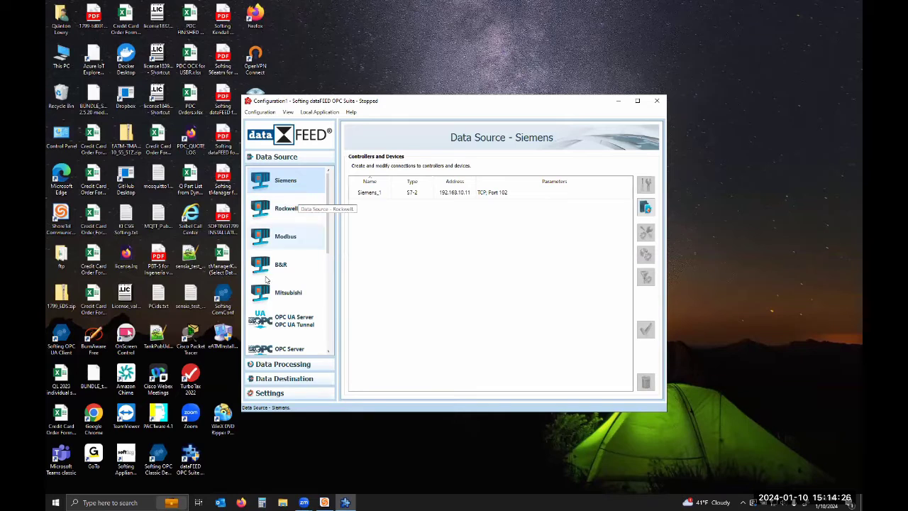
Expand Data Processing and review the OPC UA Data Destination page and its server endpoint
click(283, 364)
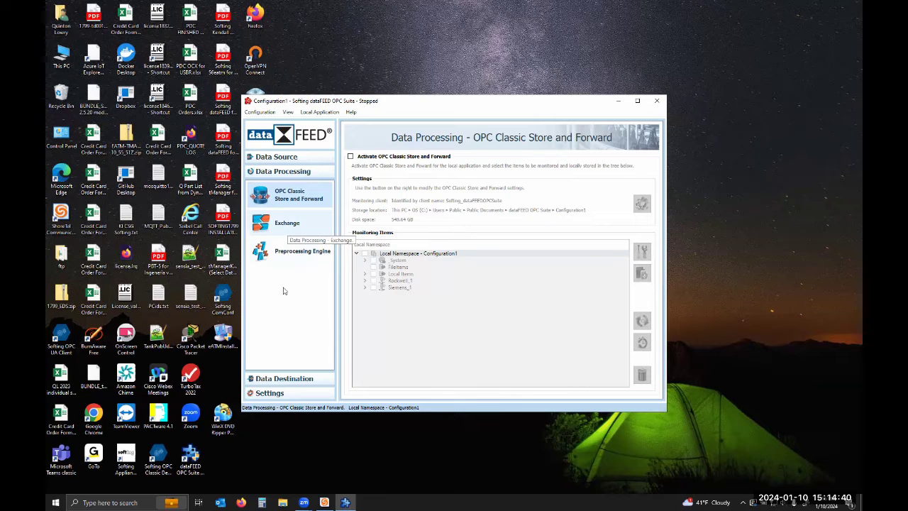
click(286, 381)
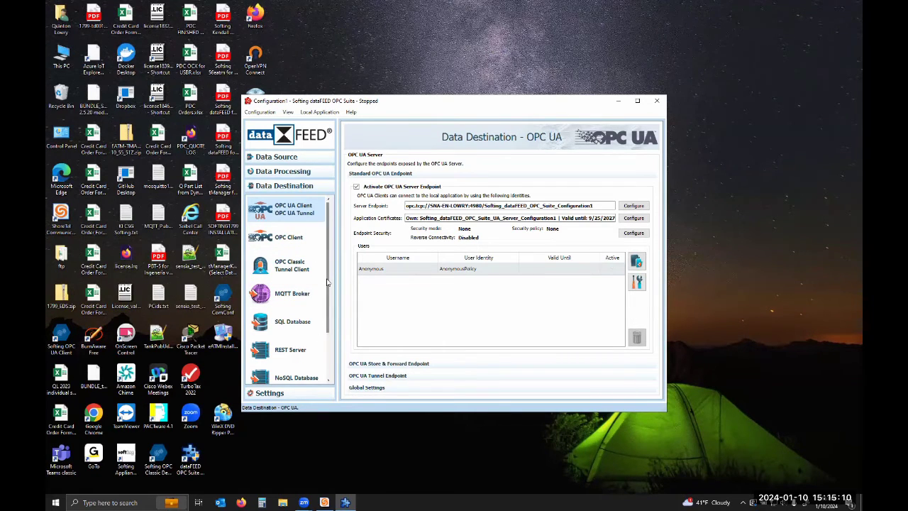
scroll(320, 312, down, 1)
scroll(320, 316, down, 1)
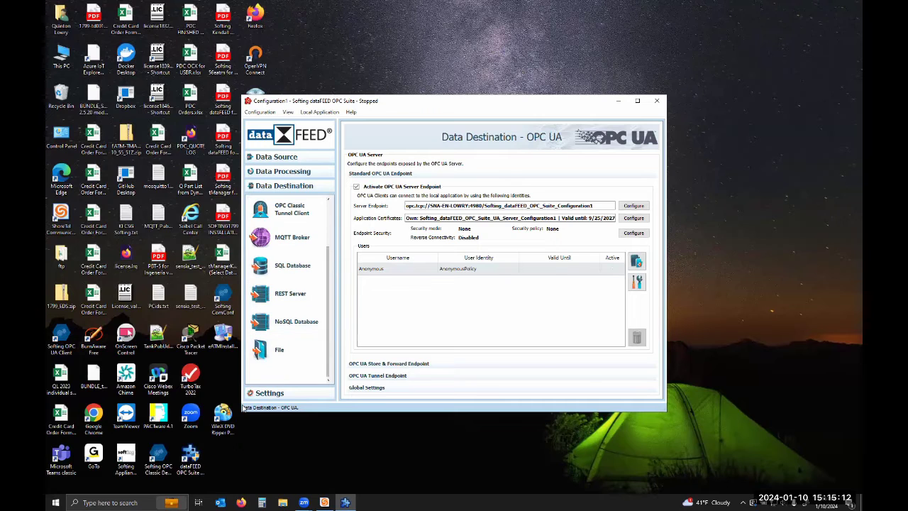
Show only the four licences this configuration needs under Settings > Licenses, then return to Data Source
click(278, 395)
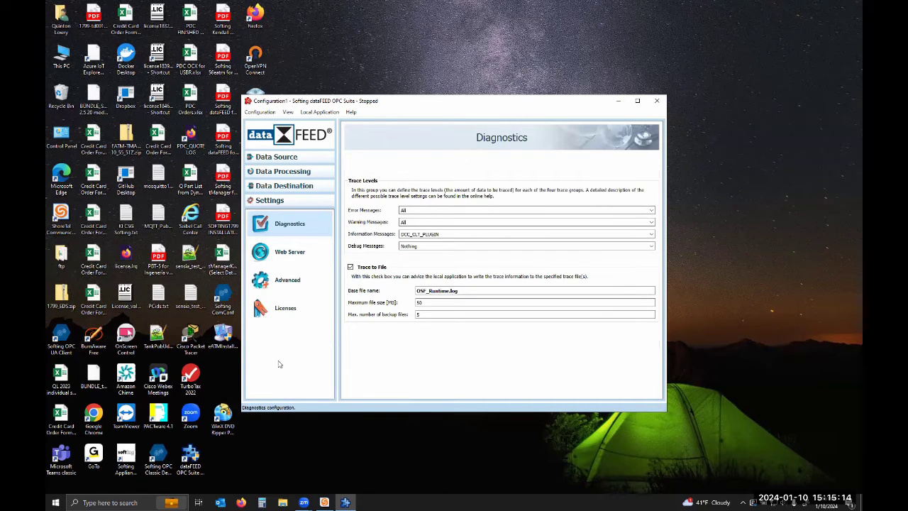
click(286, 308)
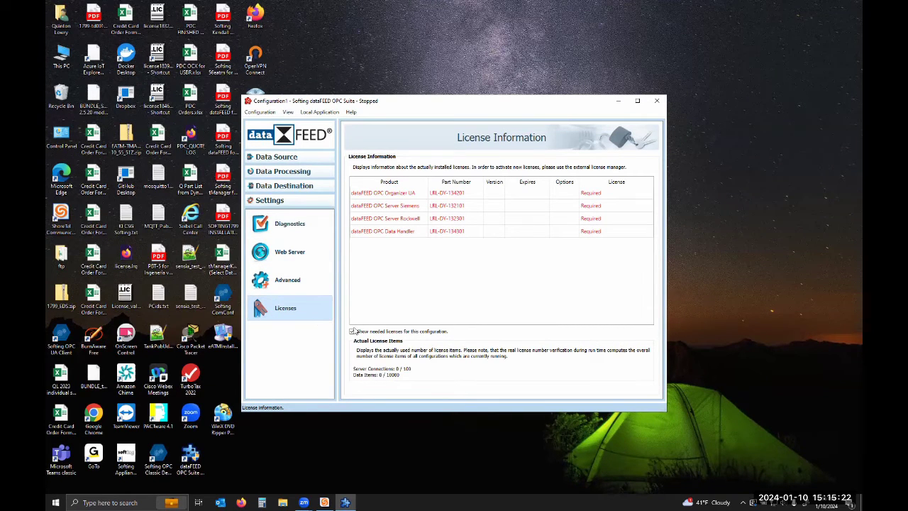
click(352, 332)
click(277, 157)
Delete the Rockwell_1 connection under Data Source > Rockwell and start adding a new CompactLogix/ControlLogix connection
click(276, 157)
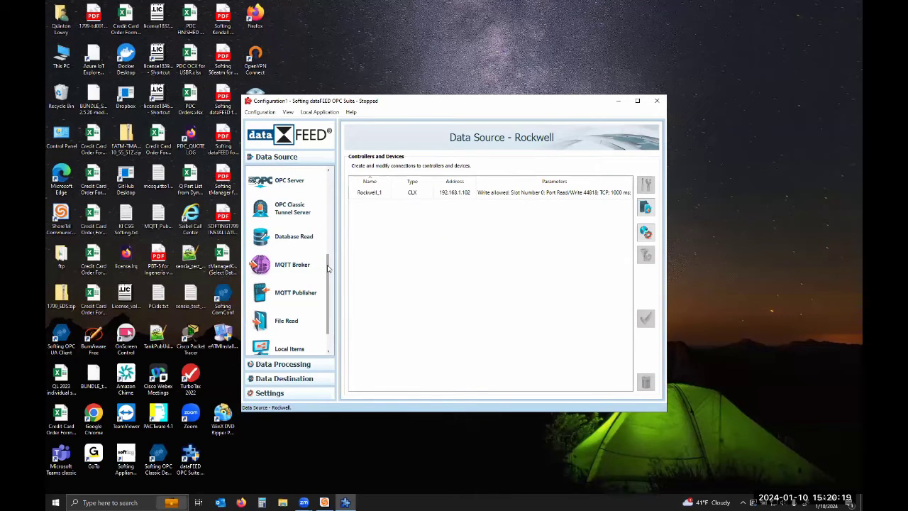
scroll(330, 266, up, 3)
click(301, 208)
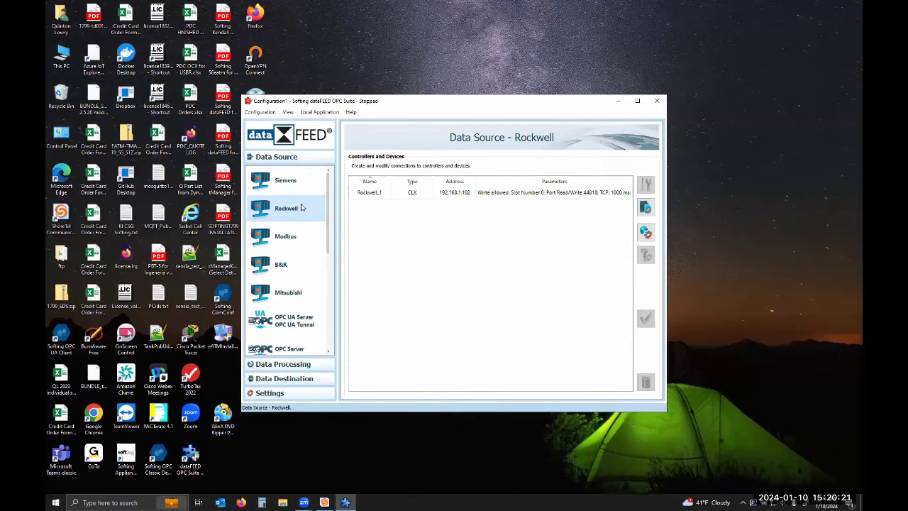
click(480, 193)
click(645, 383)
click(480, 272)
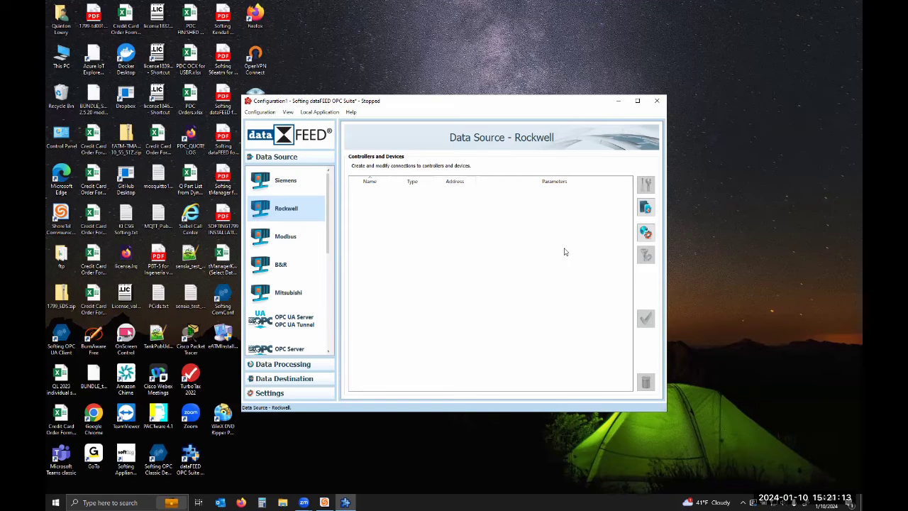
click(646, 207)
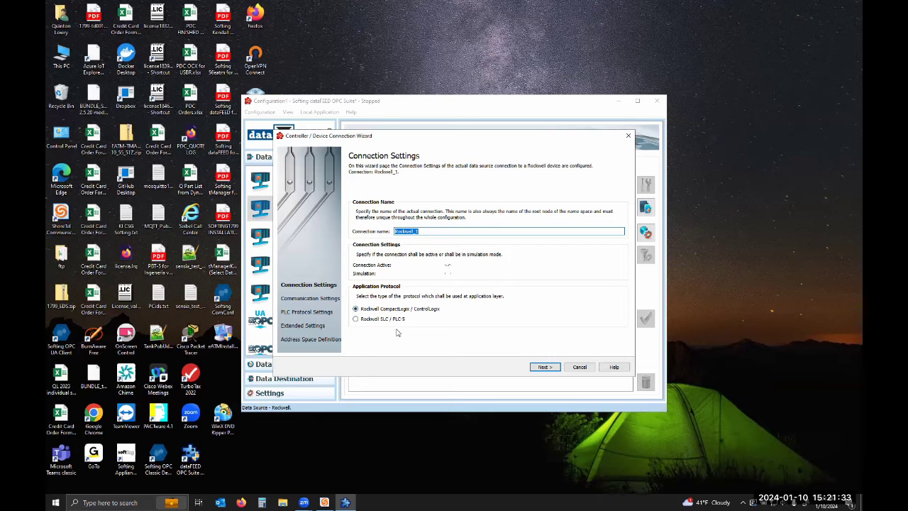
Replace the Rockwell_1 destination address 'localhost' with the IPv4 address 192.168.1.102
click(544, 367)
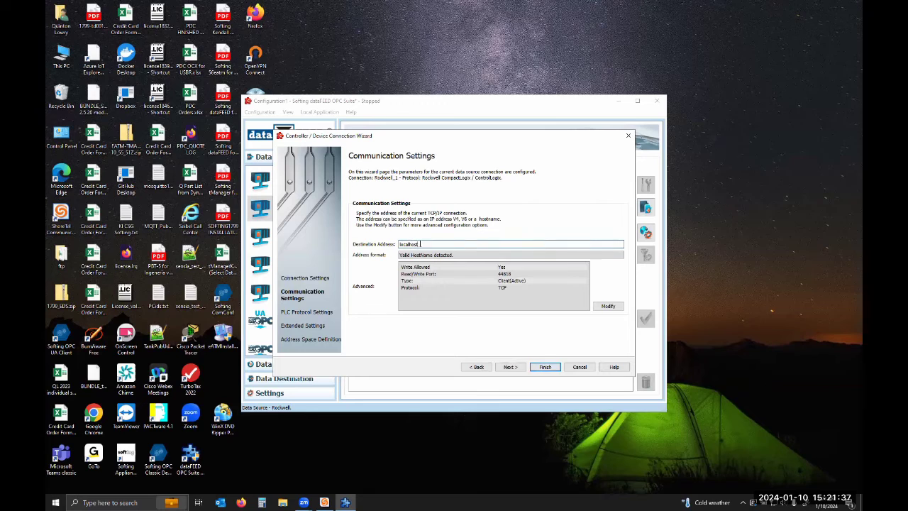
click(425, 245)
drag(421, 244, 397, 244)
text(192.16)
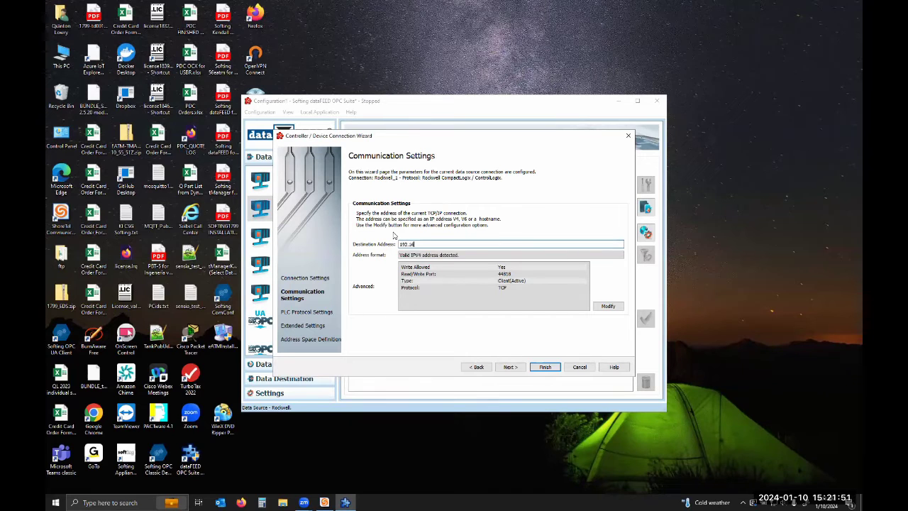
text(8.1.102)
Go through PLC Protocol Settings, keeping CPU slot 0 and Auto Detect architecture, to Extended Settings
click(510, 368)
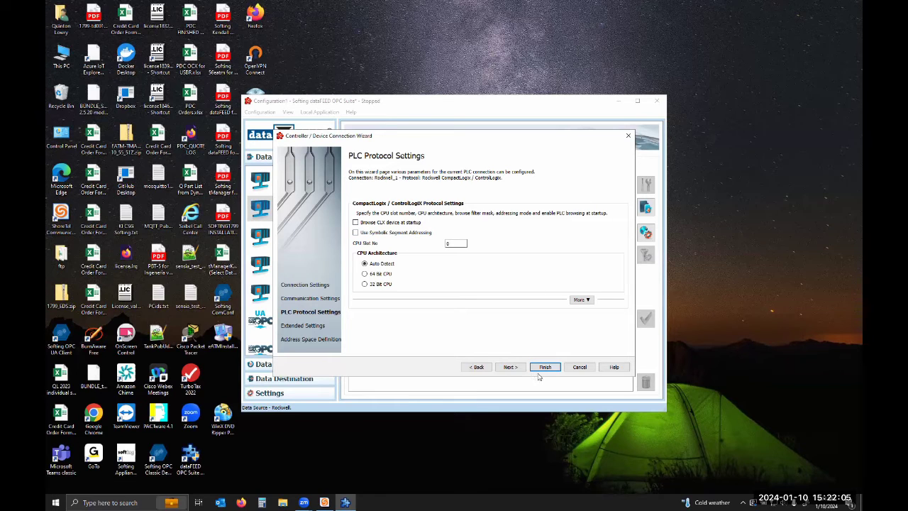
click(510, 367)
Run the PLC connection test, acknowledge its success, and continue to Address Space Definition
scroll(468, 253, up, 1)
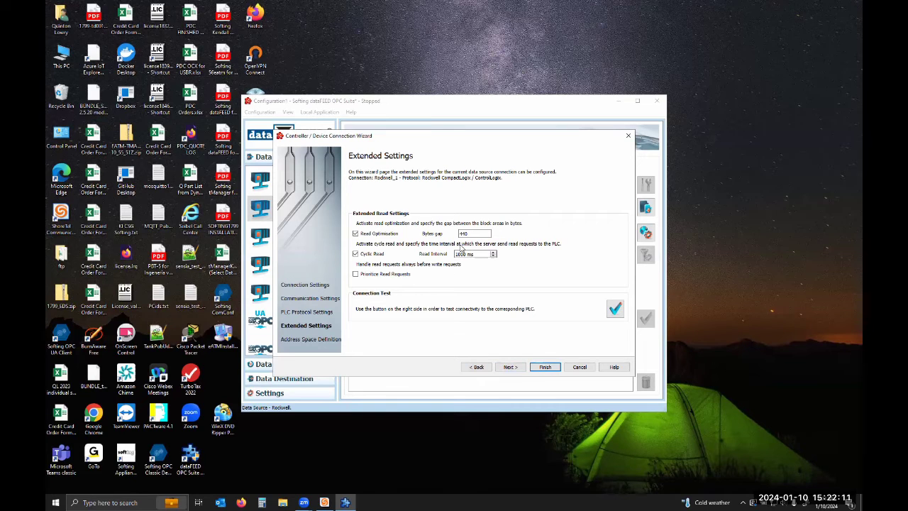
scroll(461, 249, down, 1)
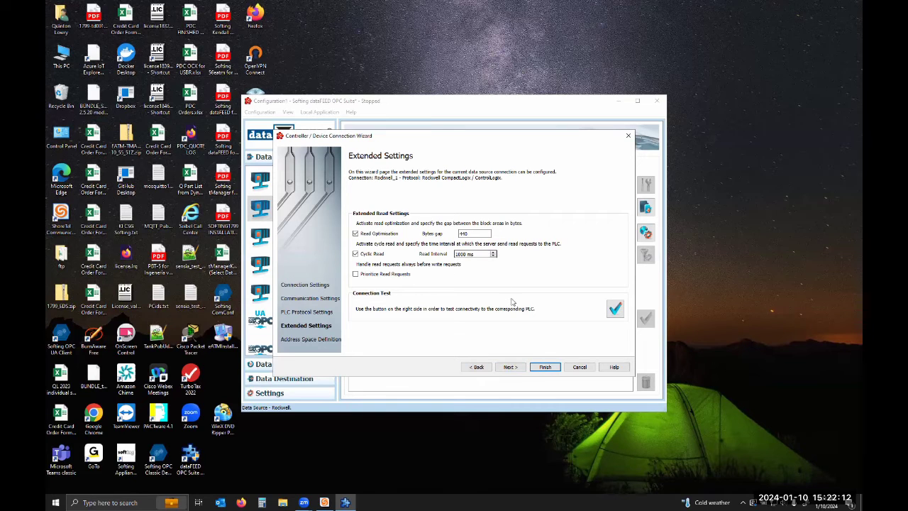
click(615, 309)
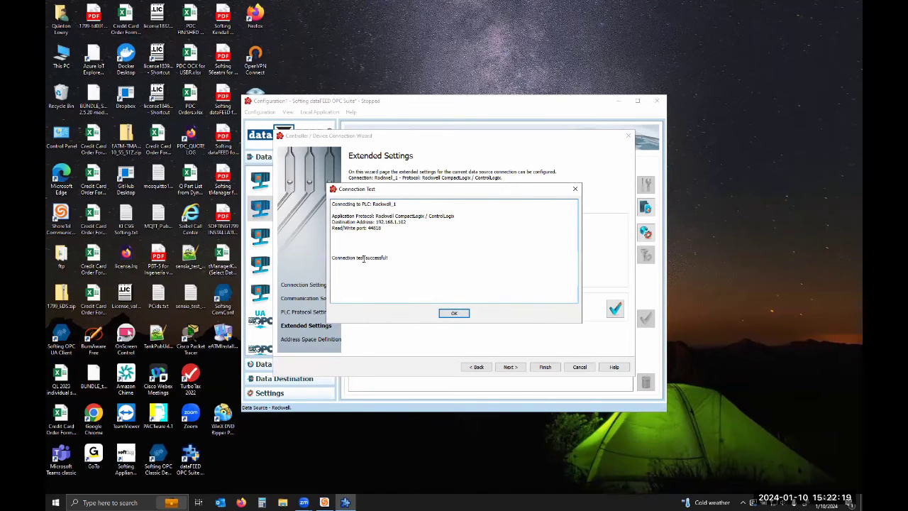
click(463, 314)
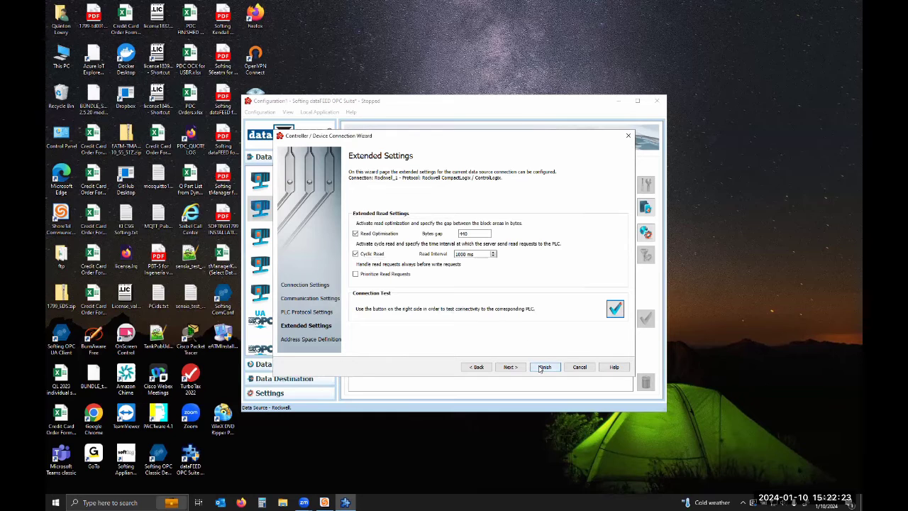
click(511, 367)
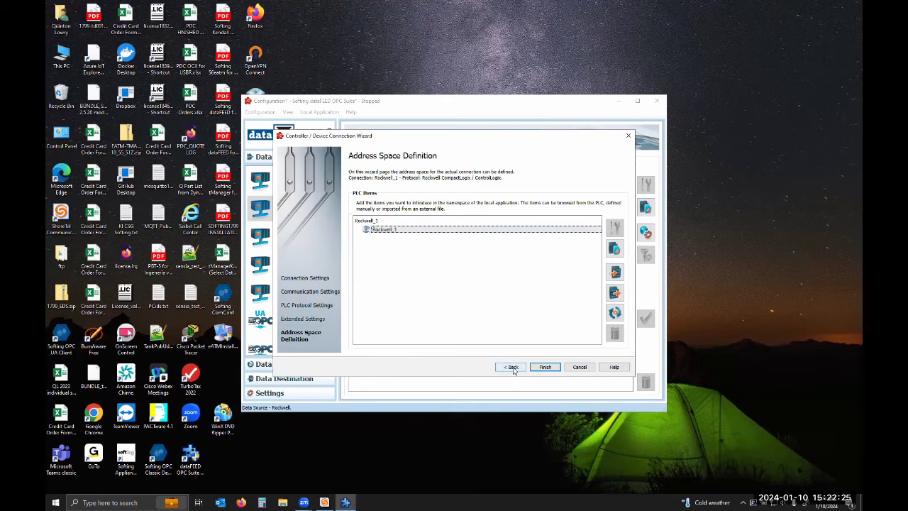
Refresh the data items from the PLC, confirm the warning, and finish the Rockwell_1 connection
click(615, 313)
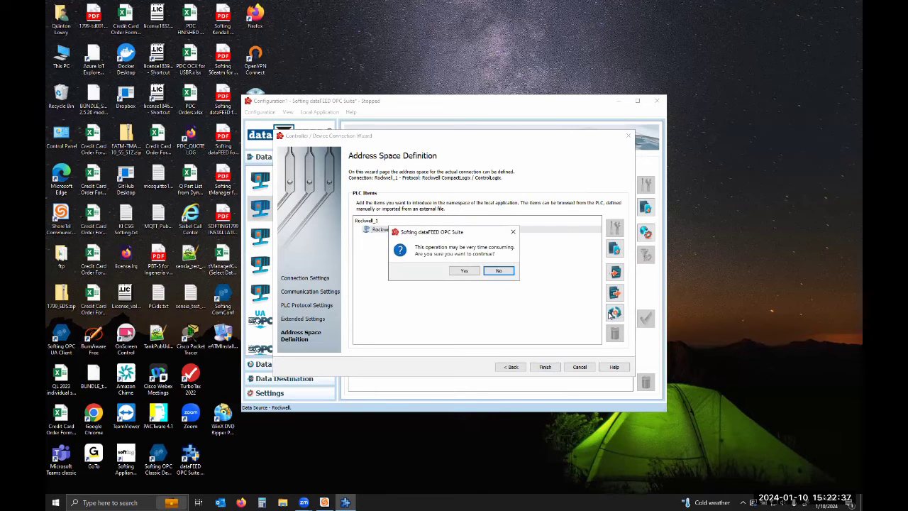
click(464, 270)
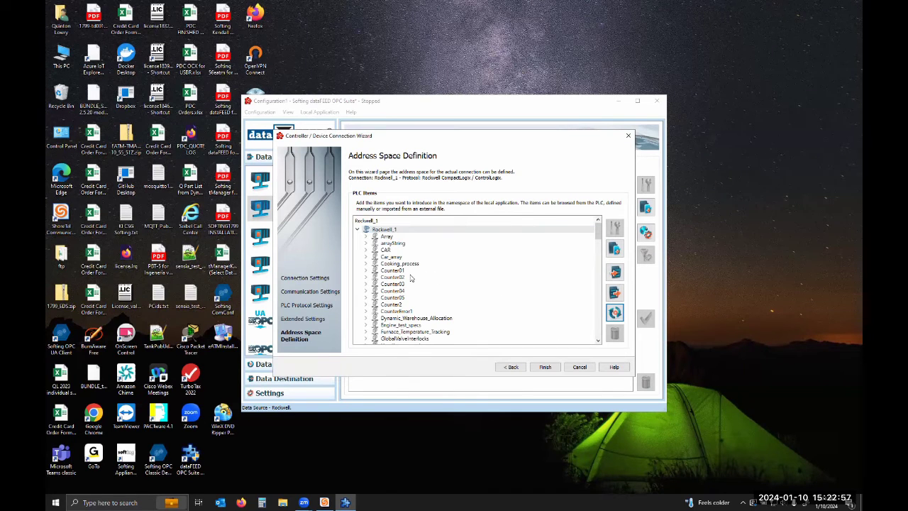
click(546, 367)
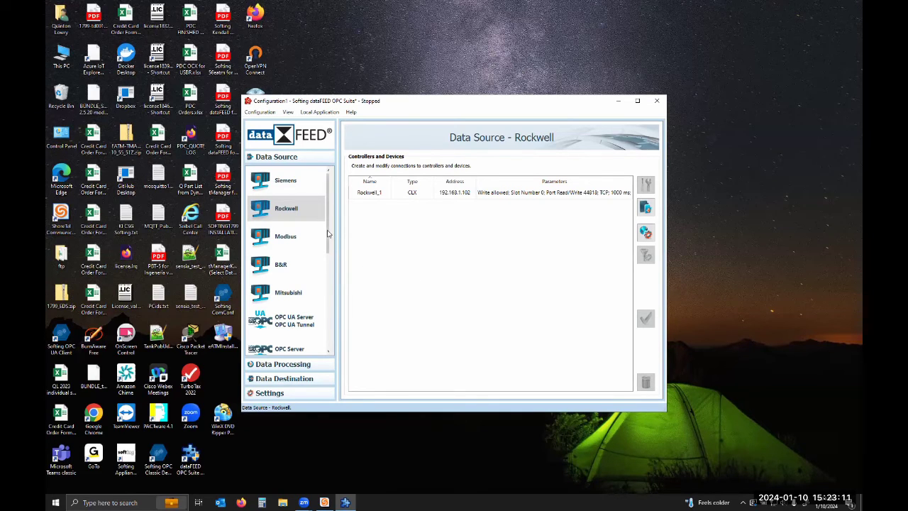
Activate the standard OPC UA server endpoint on port 4980 under Data Destination – OPC UA
drag(328, 233, 328, 260)
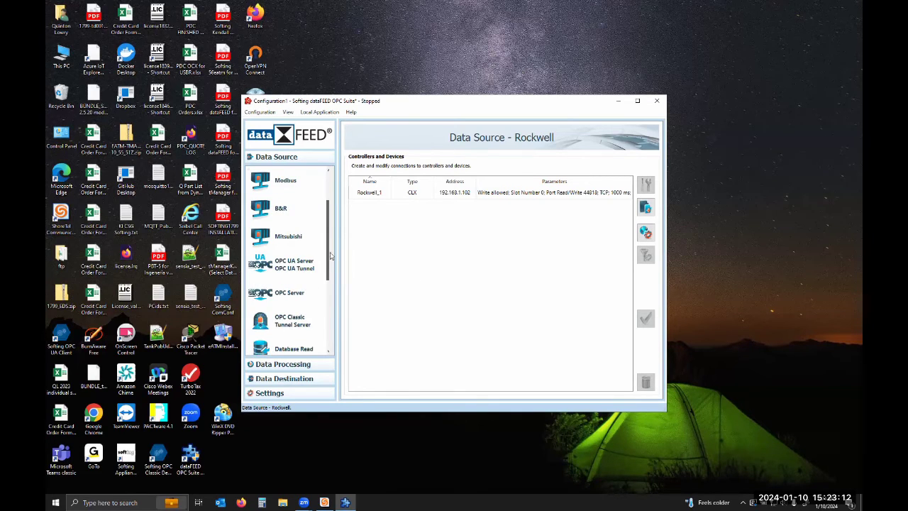
click(288, 379)
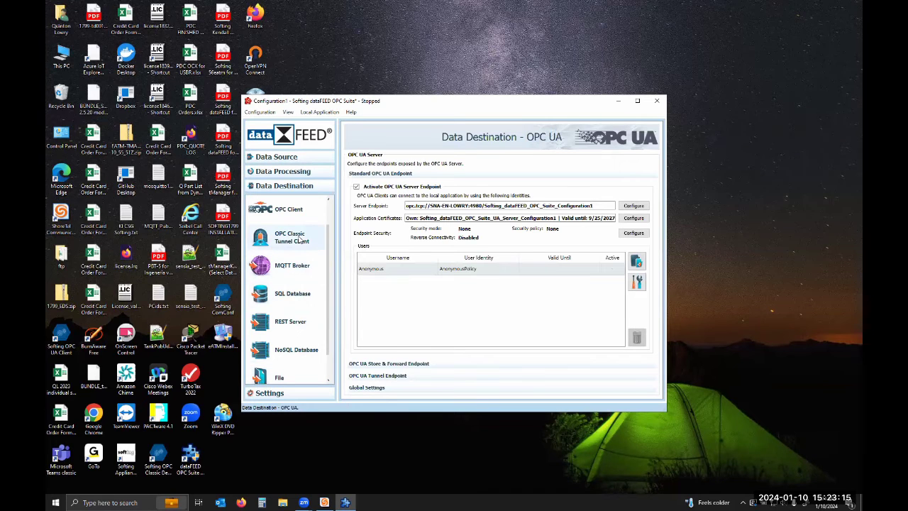
scroll(302, 242, up, 1)
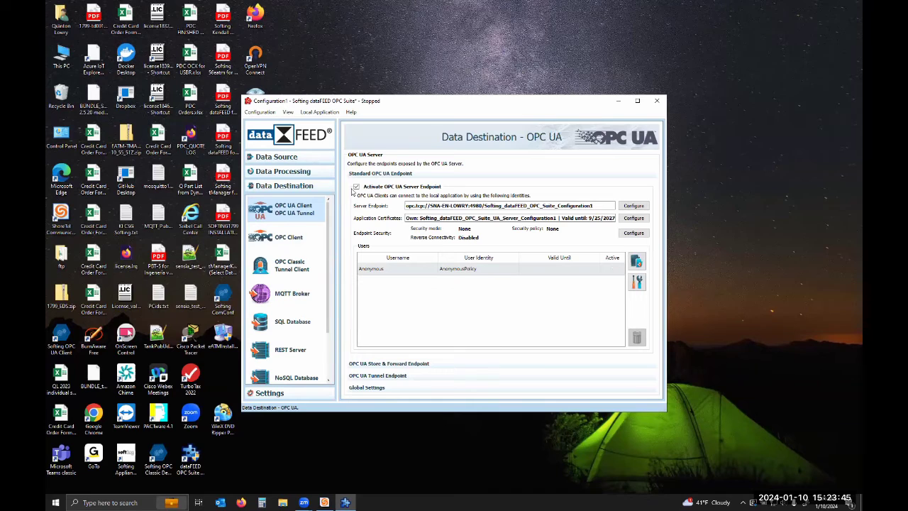
click(357, 187)
Save Configuration1 and start it as the local application in demo mode
click(260, 112)
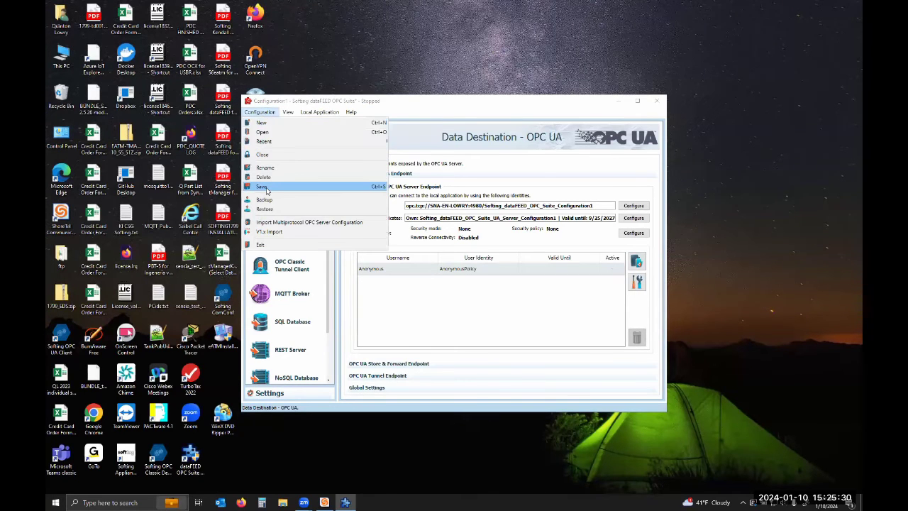
click(263, 187)
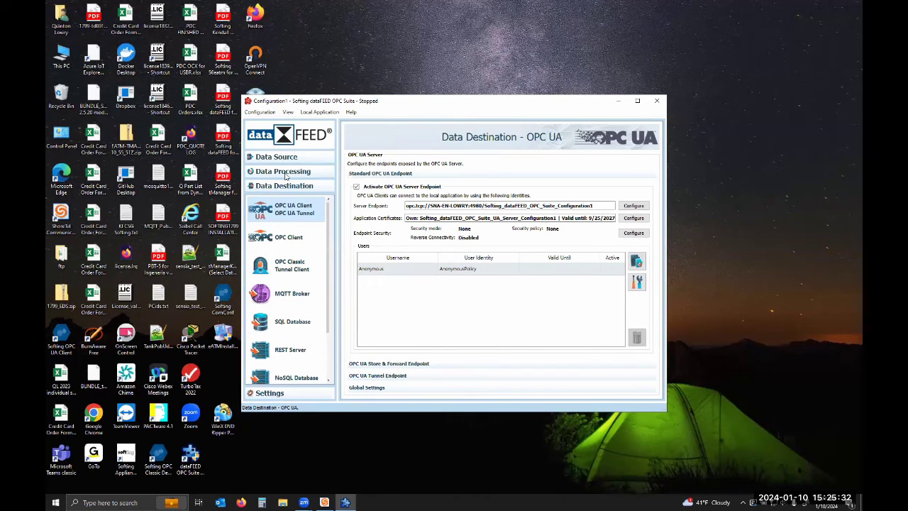
click(321, 114)
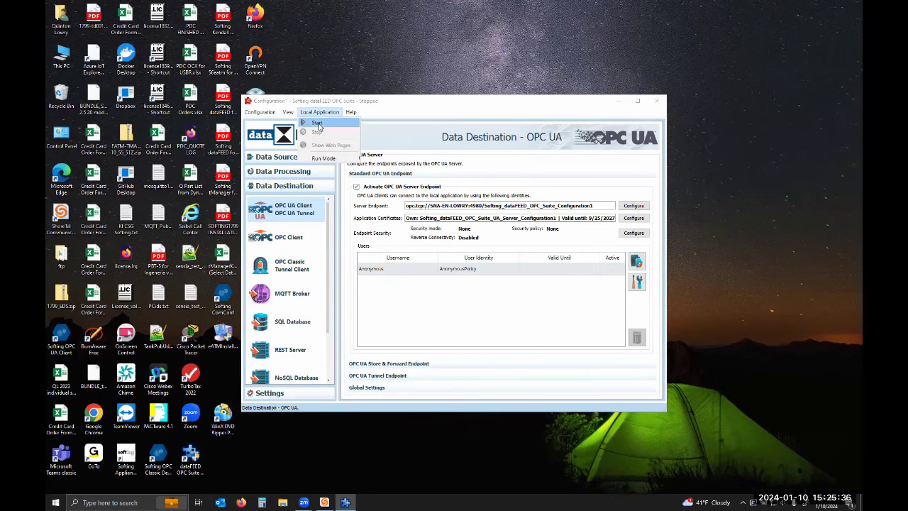
click(317, 124)
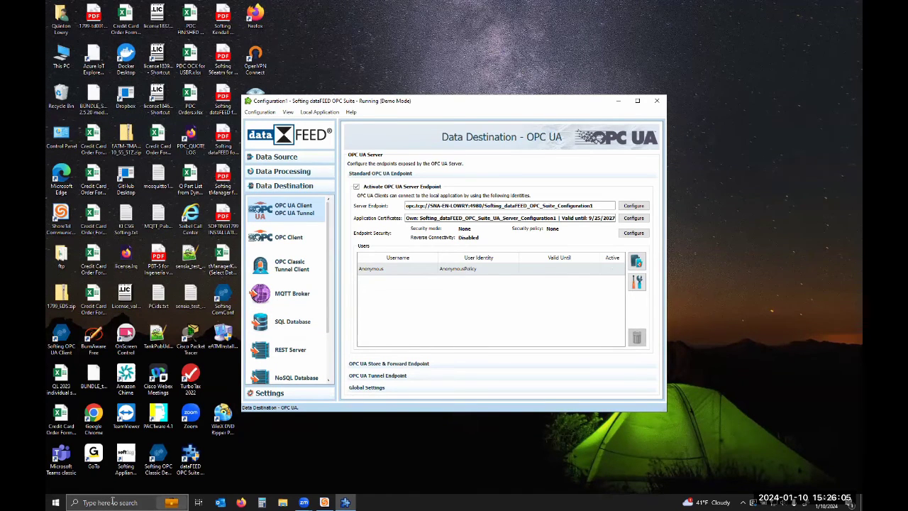
Search Windows for 'opc ua' and launch Softing OPC UA Client
click(112, 501)
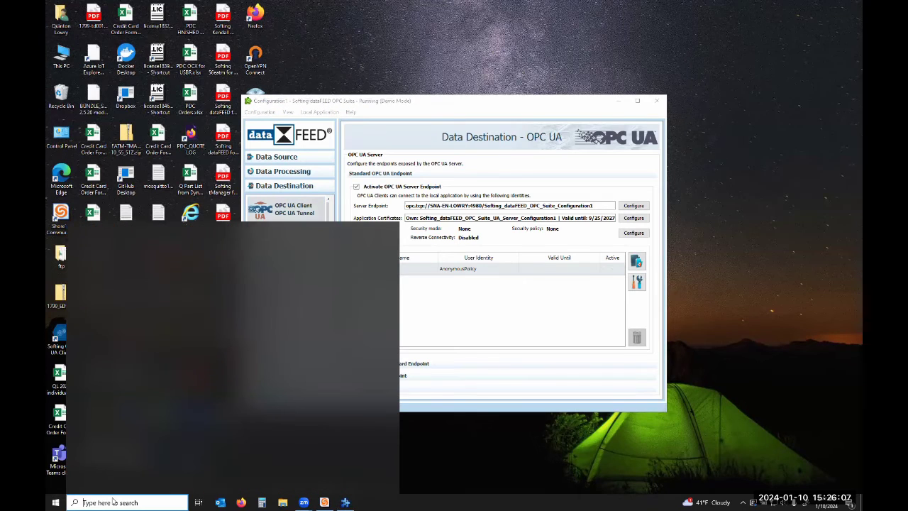
text(opc ua)
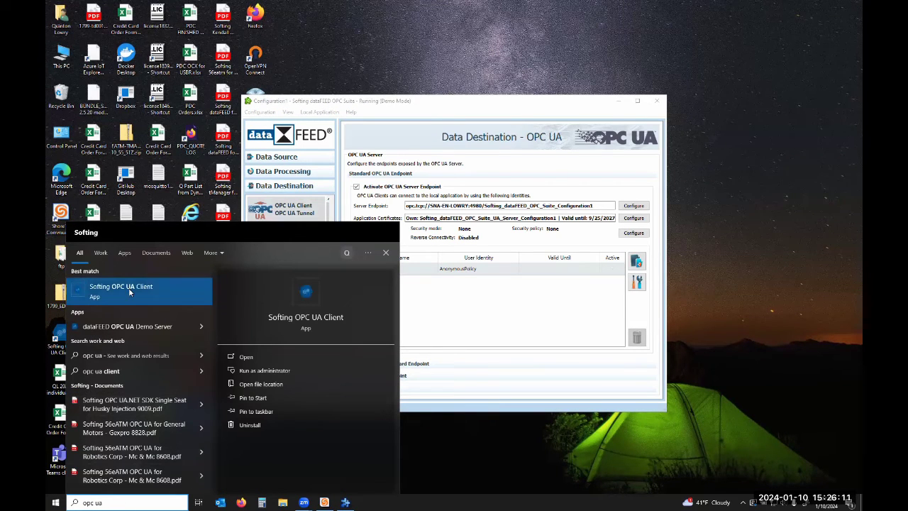
click(129, 290)
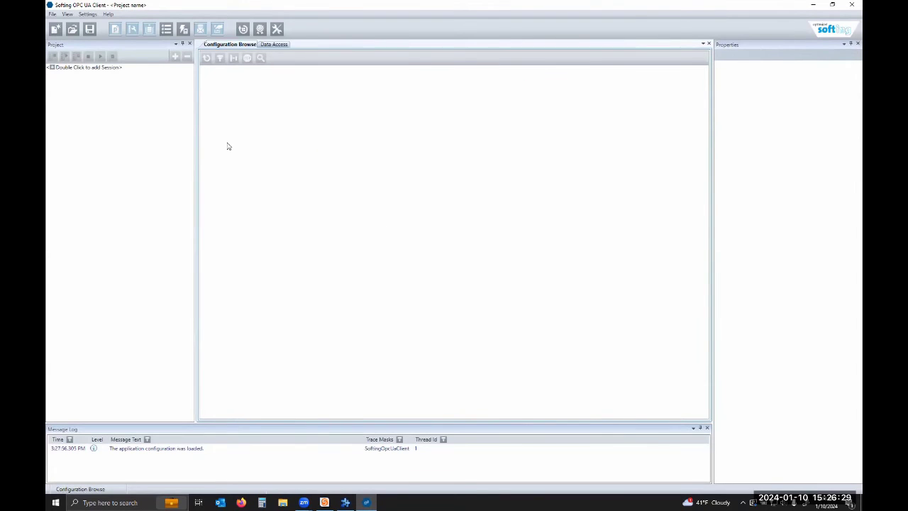
Start a new session and paste the dataFEED server endpoint URL copied from the Configurator
click(92, 71)
double_click(93, 68)
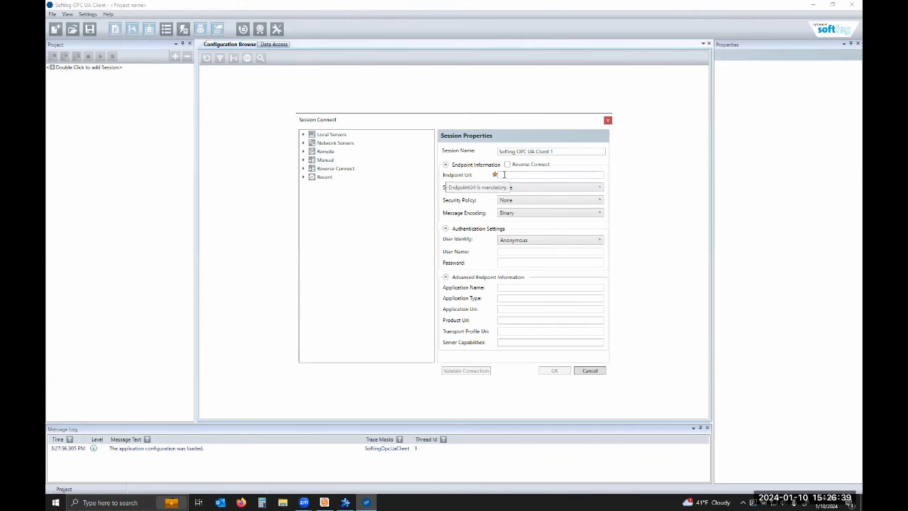
click(303, 135)
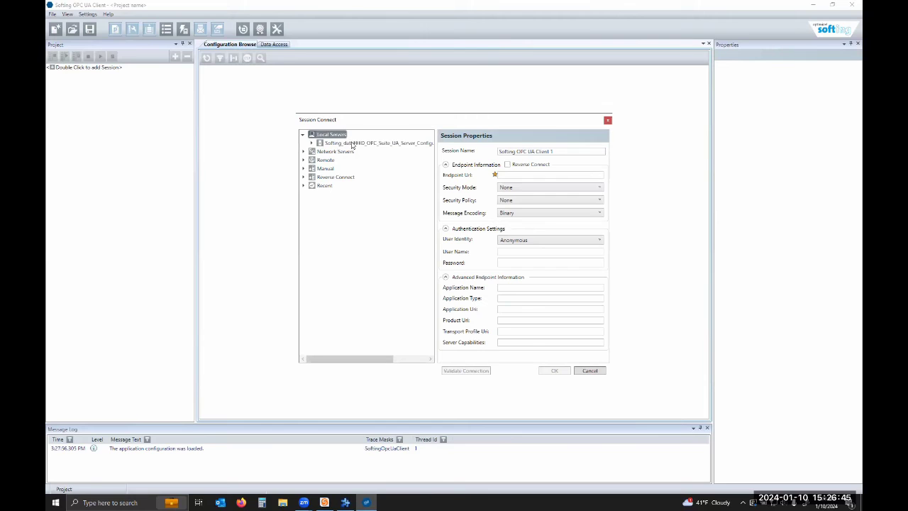
click(345, 502)
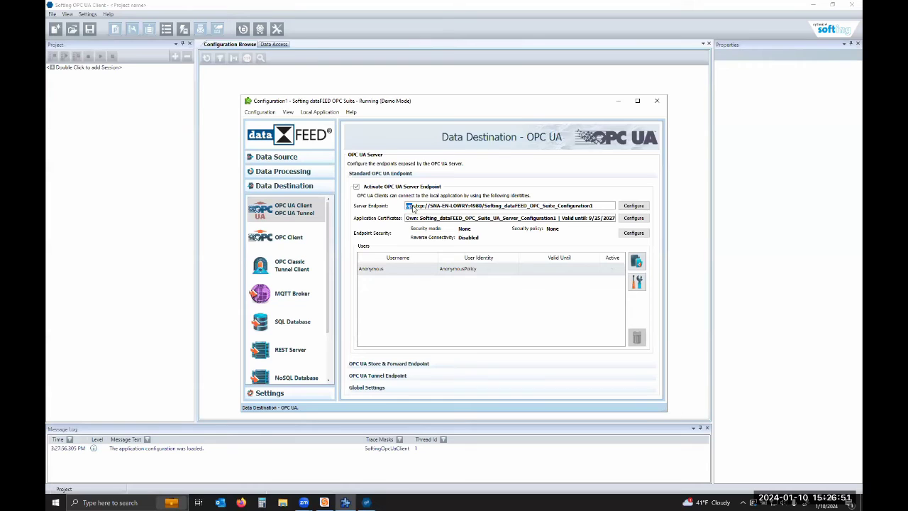
drag(408, 207, 602, 211)
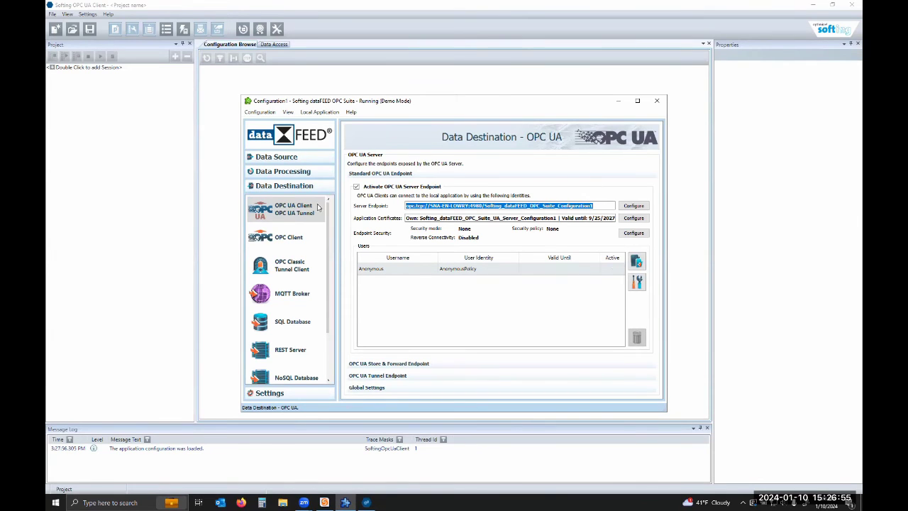
click(229, 106)
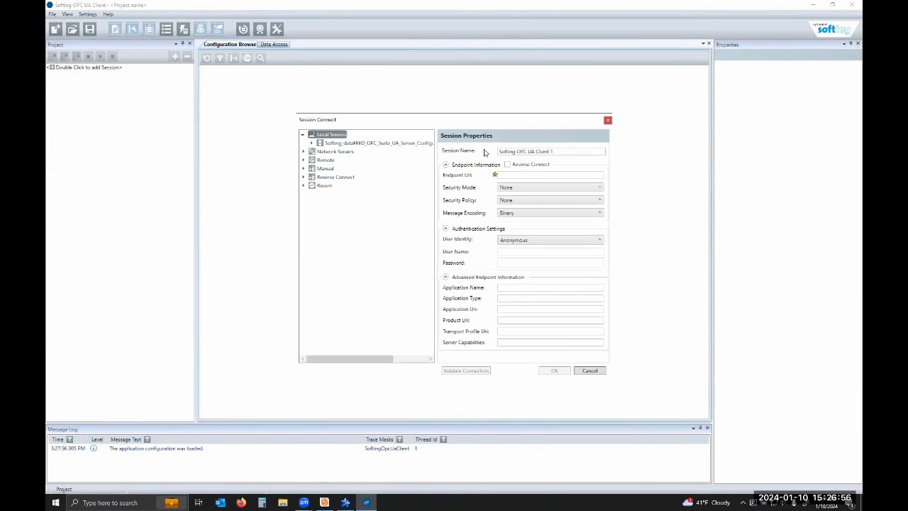
click(528, 177)
key(ctrl+v)
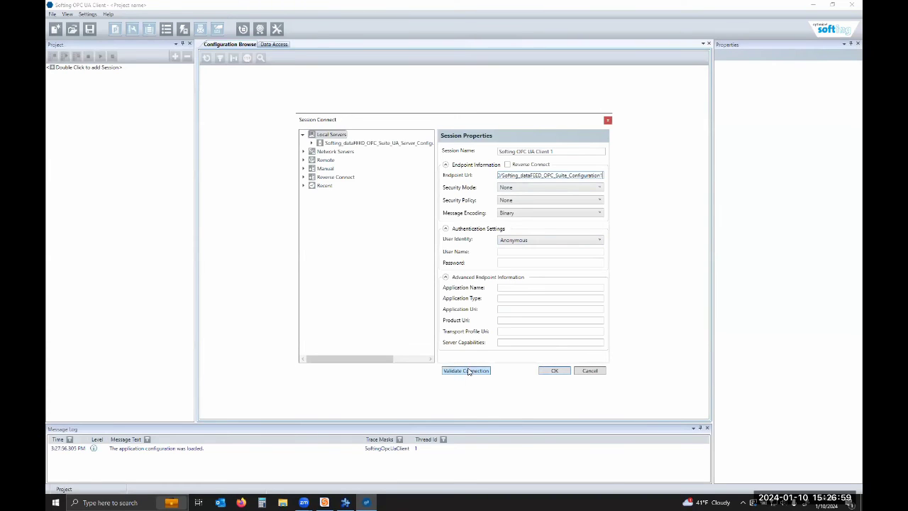
Validate the connection to the dataFEED endpoint and add the session
click(468, 371)
mouse_move(500, 376)
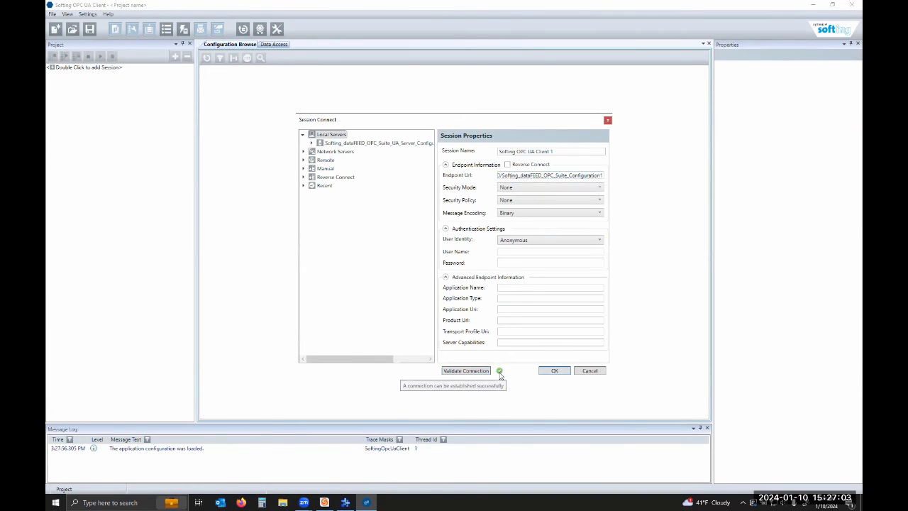
click(552, 372)
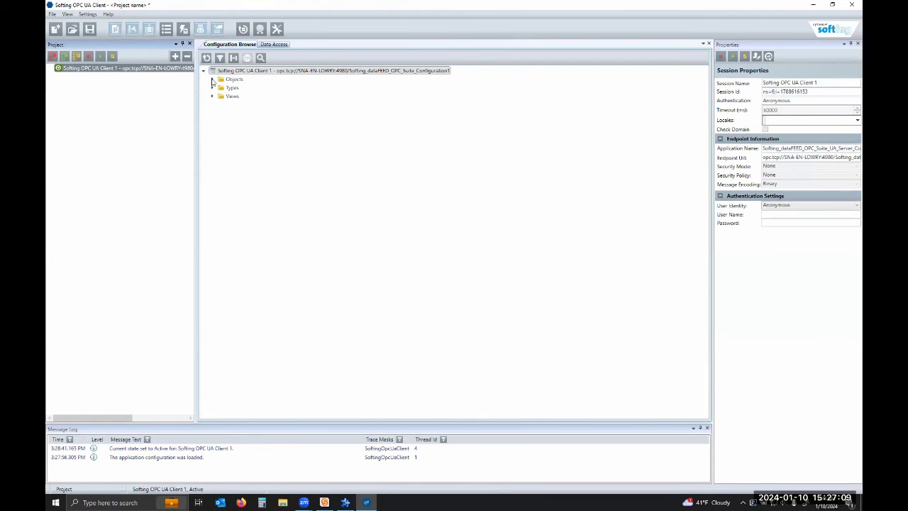
Expand Objects, Rockwell_1, CAR and MODEL1, then scroll through the listed PLC tags
click(212, 80)
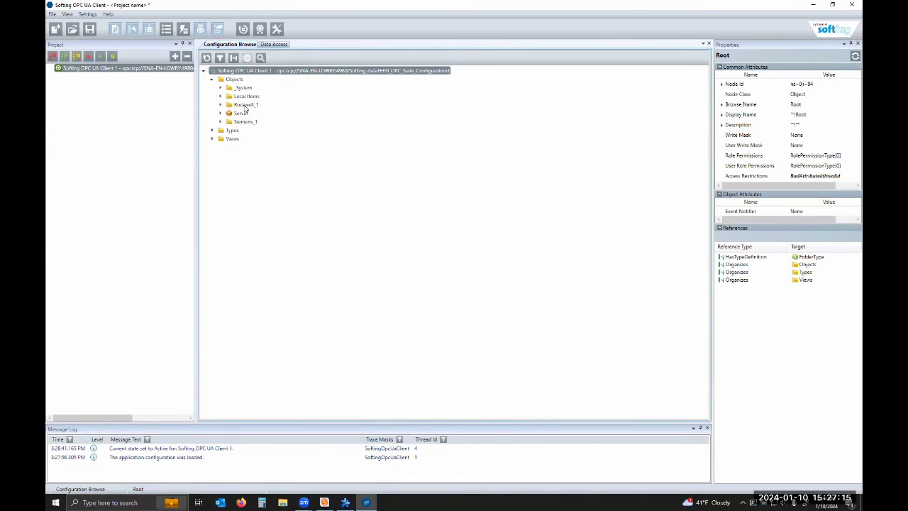
double_click(244, 106)
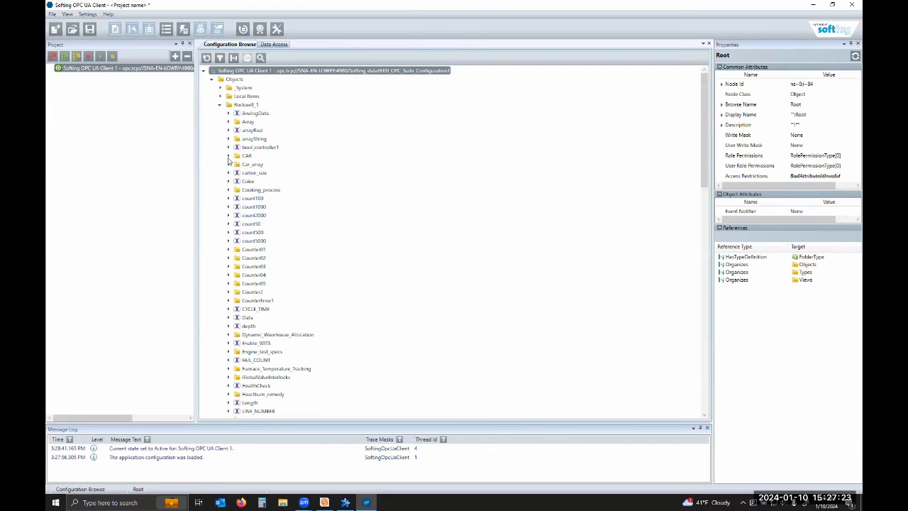
click(228, 157)
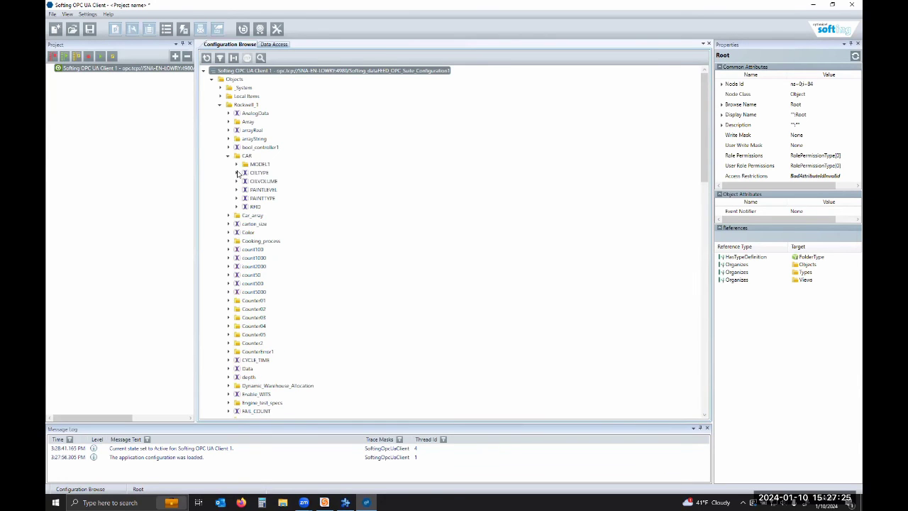
click(237, 164)
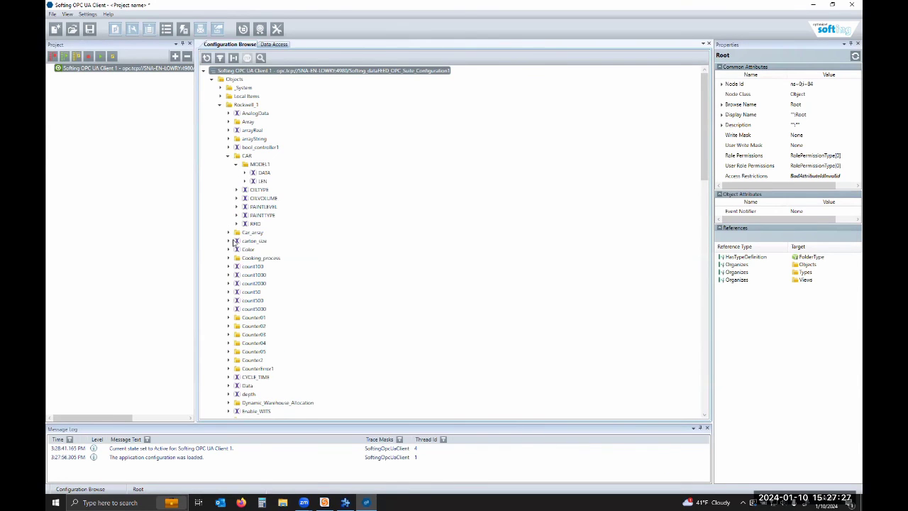
scroll(237, 245, down, 2)
scroll(237, 251, down, 10)
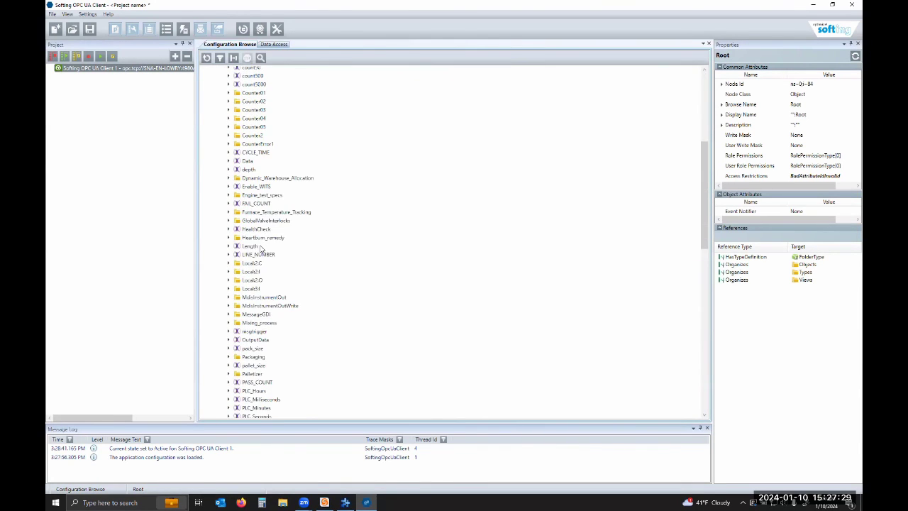
scroll(277, 250, down, 4)
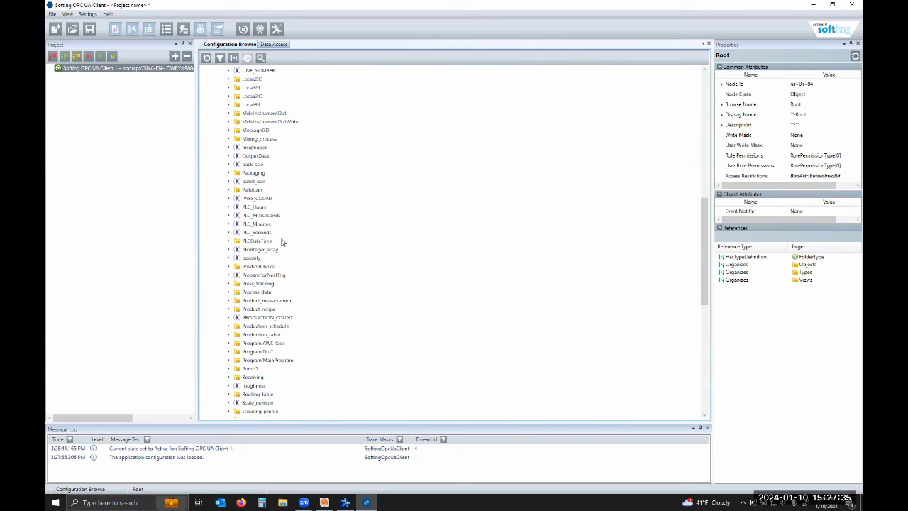
scroll(281, 242, up, 7)
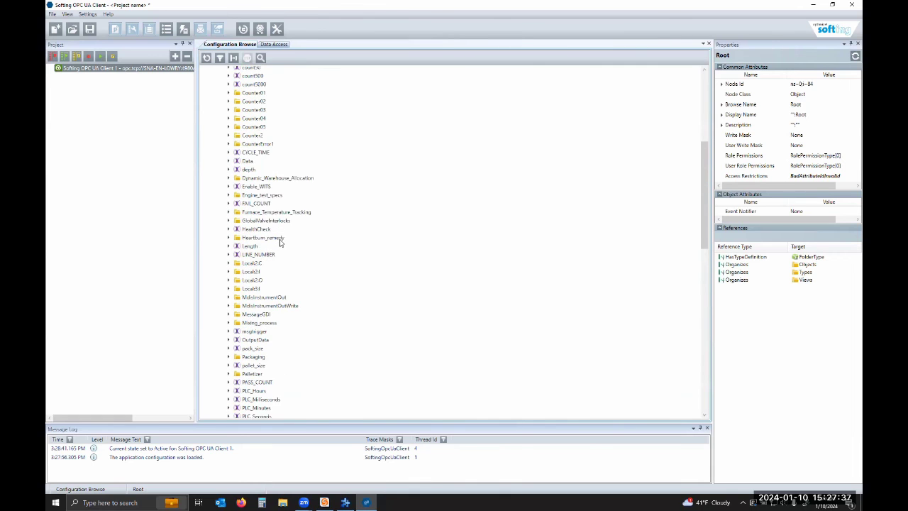
scroll(281, 242, up, 4)
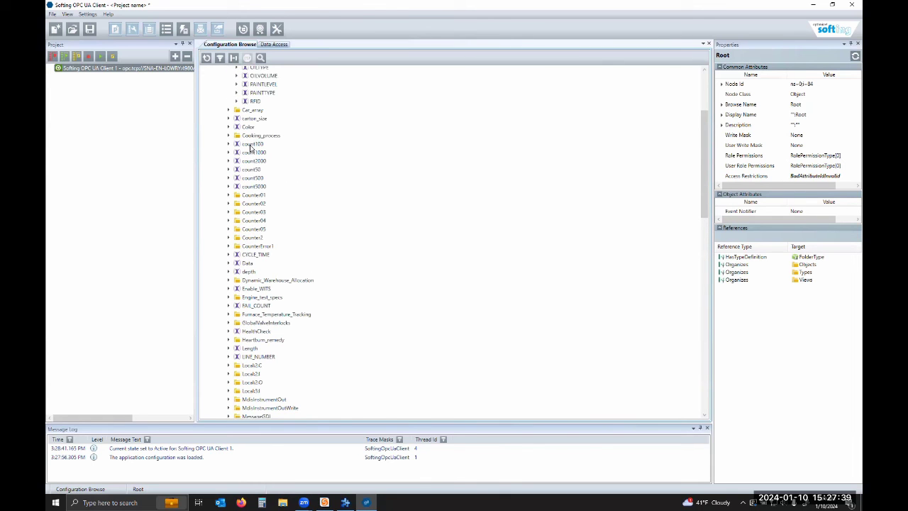
Subscribe count100 and count1000 and view their live Good-status values in Data Access
click(251, 146)
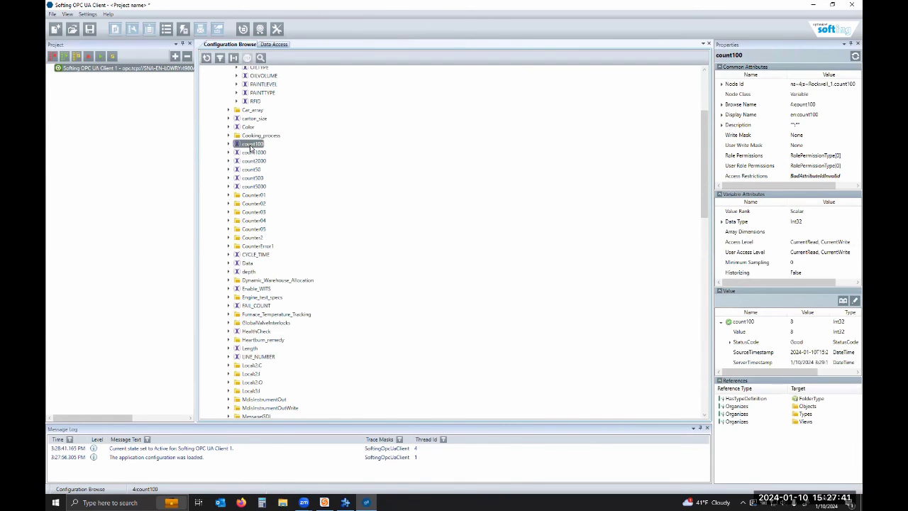
double_click(251, 147)
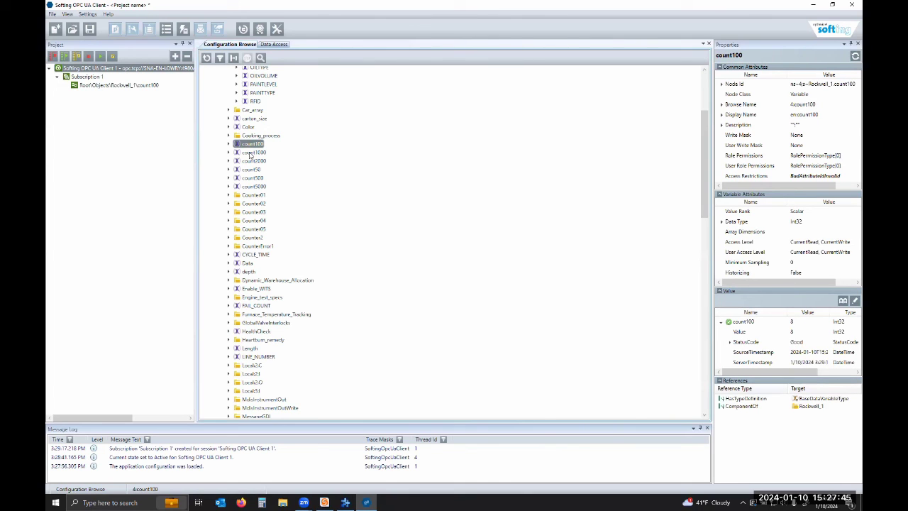
double_click(253, 152)
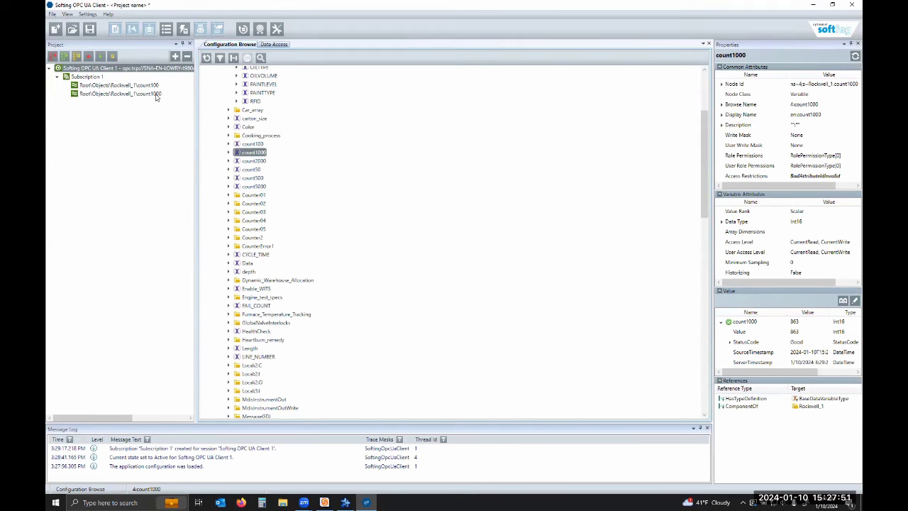
click(275, 44)
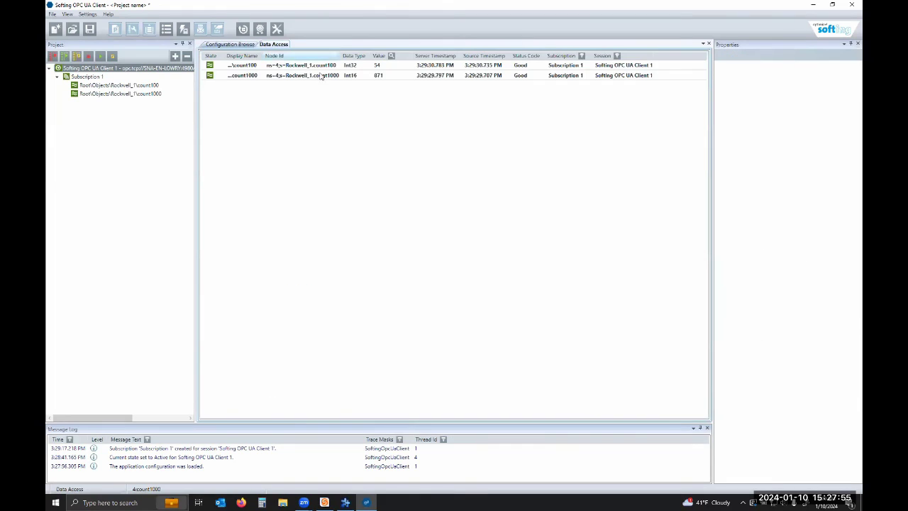